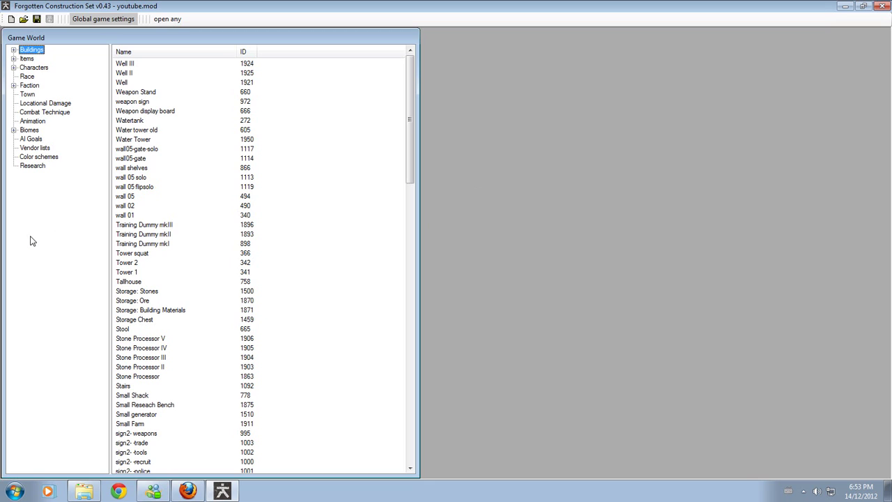
# - Expand Items and then Weapons (mesh) in the Game World tree
pyautogui.click(13, 60)
pyautogui.click(24, 68)
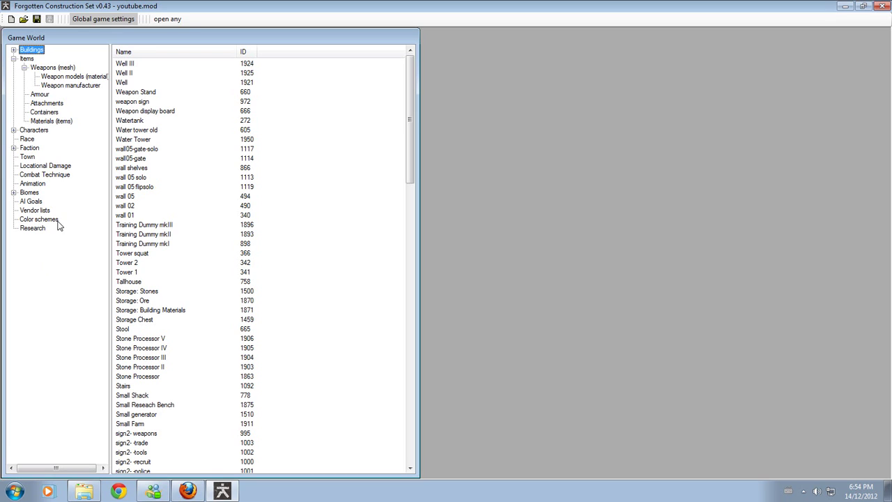
# - Duplicate the Katana entry in the Weapons (mesh) list
pyautogui.click(48, 69)
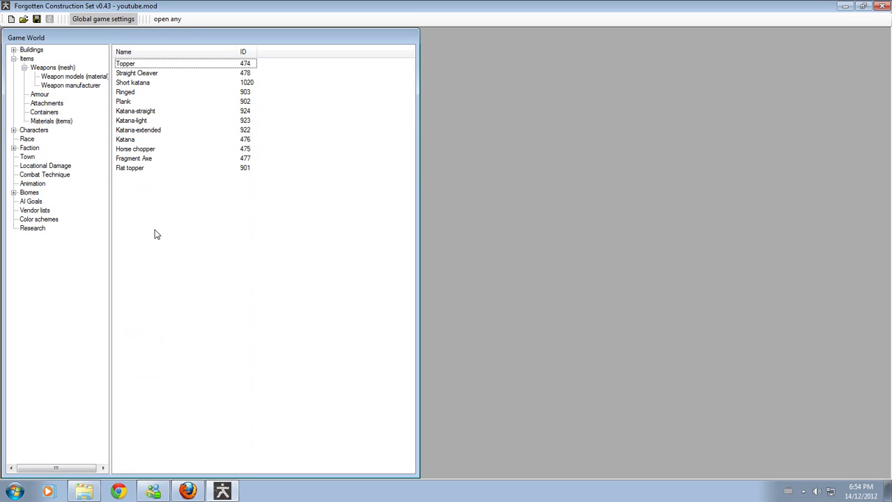
pyautogui.click(128, 141)
pyautogui.rightClick(127, 143)
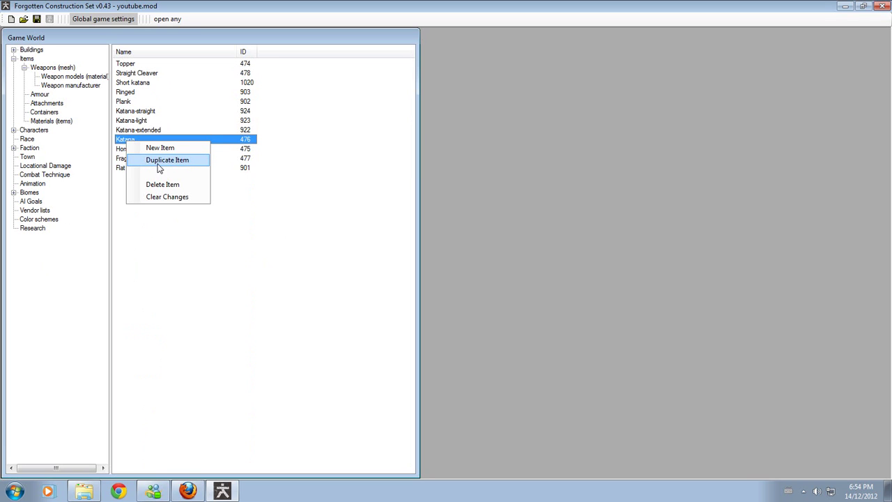
pyautogui.click(166, 160)
# - Open the Katana copy's properties and rename it to 'Dark wind'
pyautogui.doubleClick(139, 139)
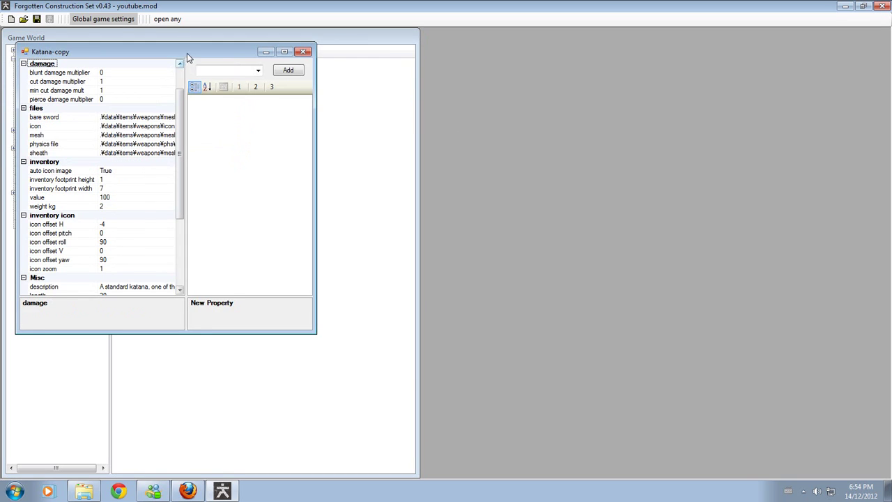
pyautogui.moveTo(186, 53); pyautogui.dragTo(570, 152)
pyautogui.scroll(2, 563, 272)
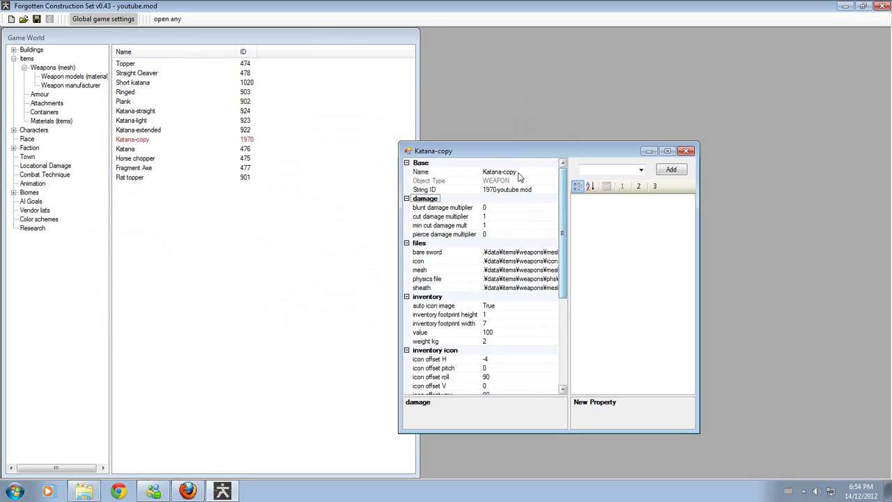
pyautogui.click(519, 172)
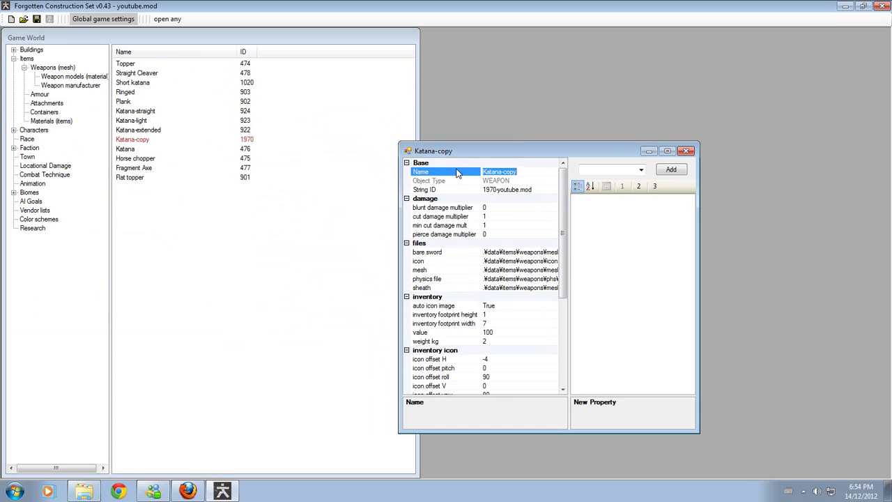
pyautogui.write('Dark wind')
pyautogui.press('Return')
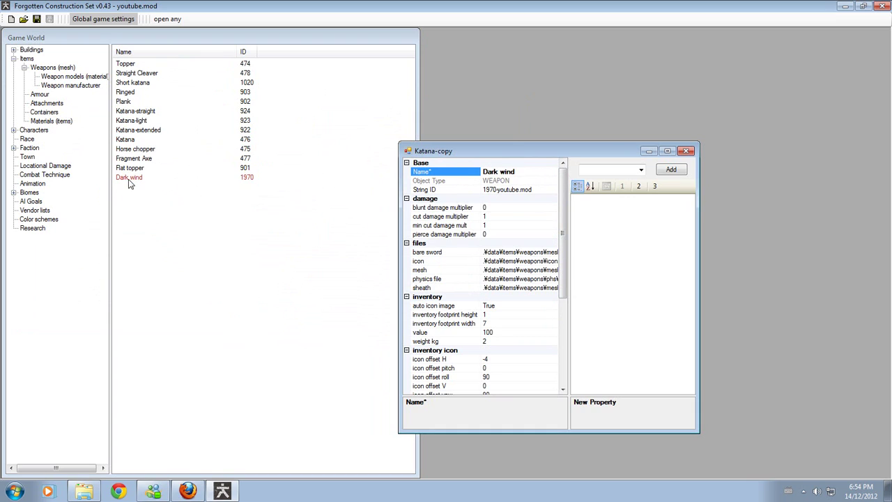
# - Enlarge the property editor and set Dark wind's cut damage multiplier to 1.5
pyautogui.click(502, 218)
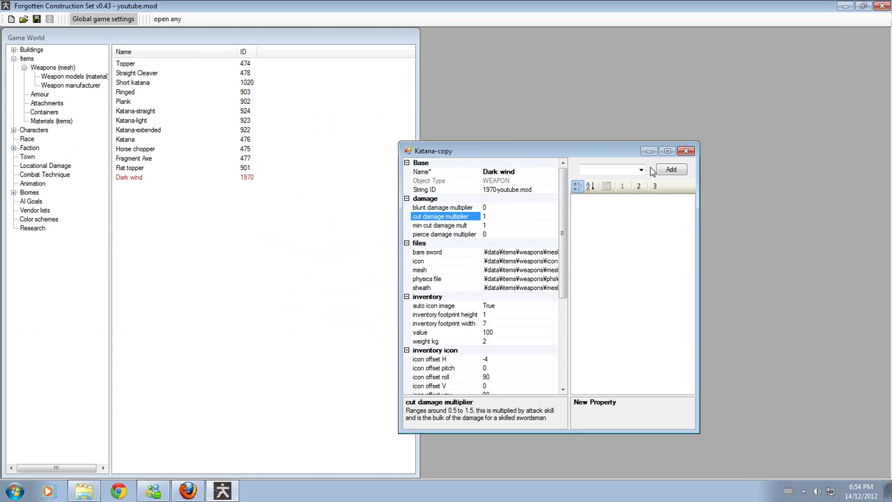
pyautogui.moveTo(627, 152); pyautogui.dragTo(649, 43)
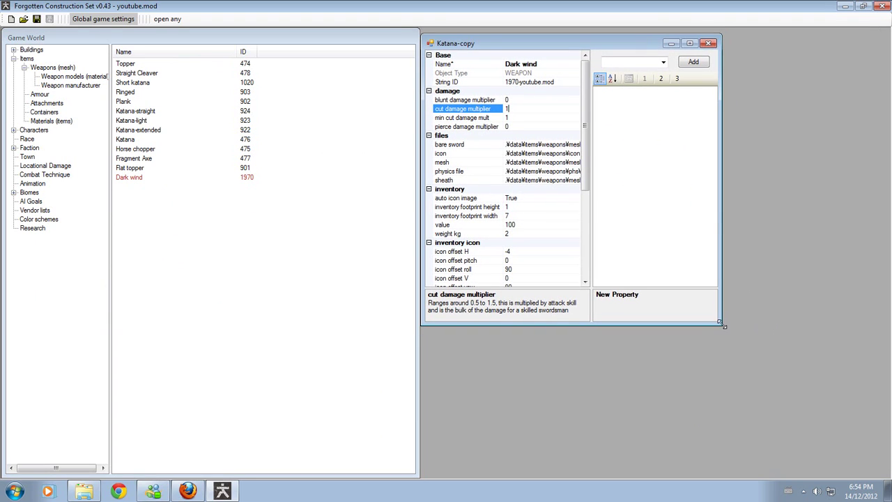
pyautogui.moveTo(721, 323); pyautogui.dragTo(854, 432)
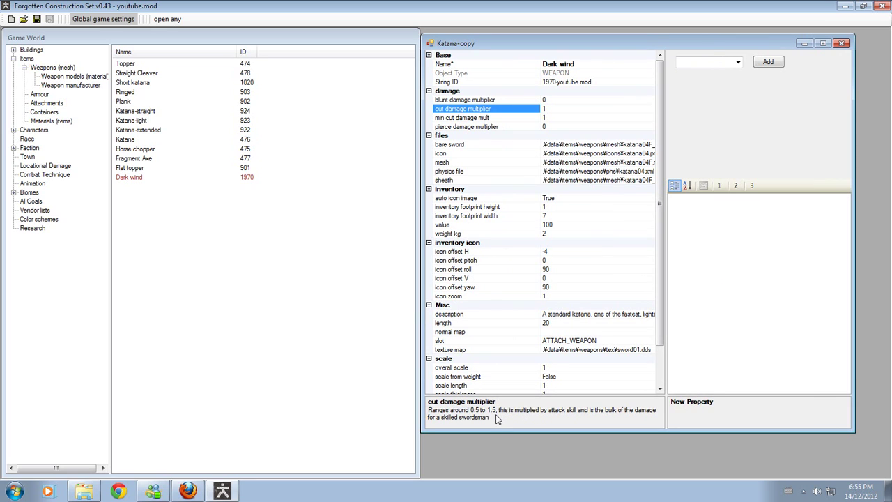
pyautogui.click(550, 110)
pyautogui.write('.5')
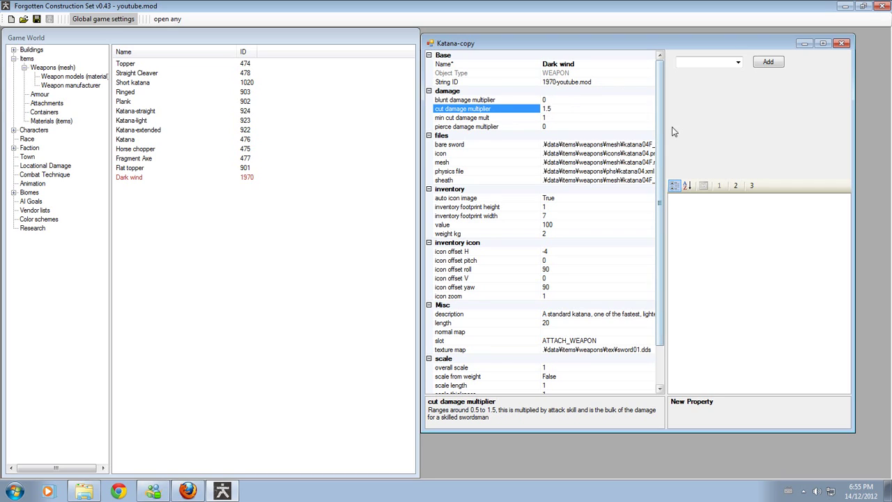
pyautogui.click(738, 76)
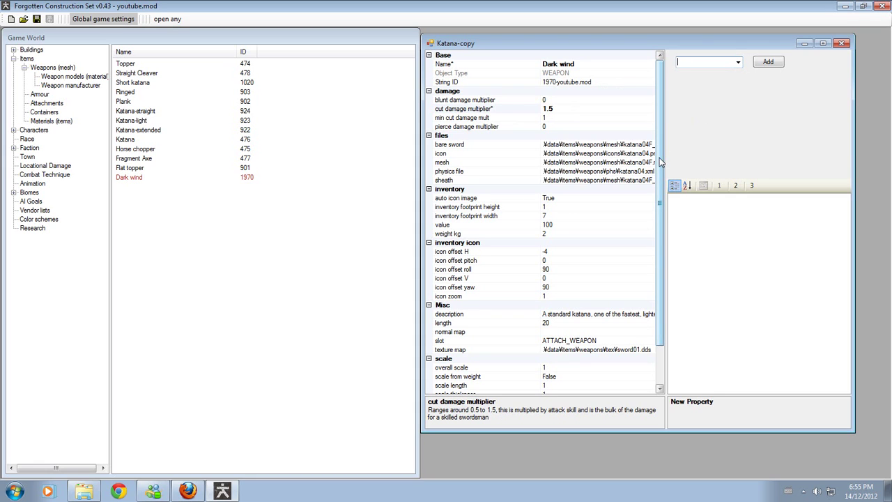
# - Review Dark wind's remaining properties, adjusting the property window
pyautogui.moveTo(659, 158)
pyautogui.mouseDown()
pyautogui.moveTo(660, 173)
pyautogui.moveTo(665, 122)
pyautogui.moveTo(658, 261)
pyautogui.moveTo(648, 146)
pyautogui.mouseUp()
pyautogui.scroll(-2, 647, 209)
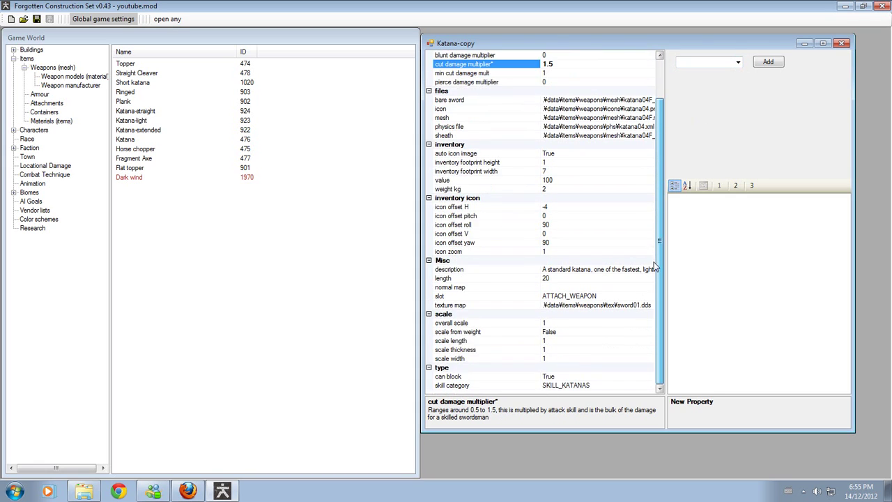
pyautogui.scroll(2, 655, 266)
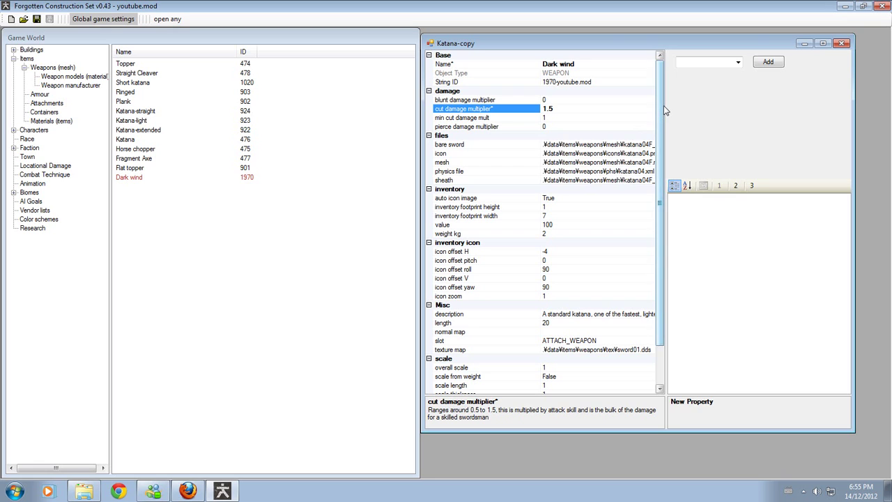
pyautogui.moveTo(663, 106)
pyautogui.mouseDown()
pyautogui.moveTo(661, 139)
pyautogui.moveTo(657, 96)
pyautogui.mouseUp()
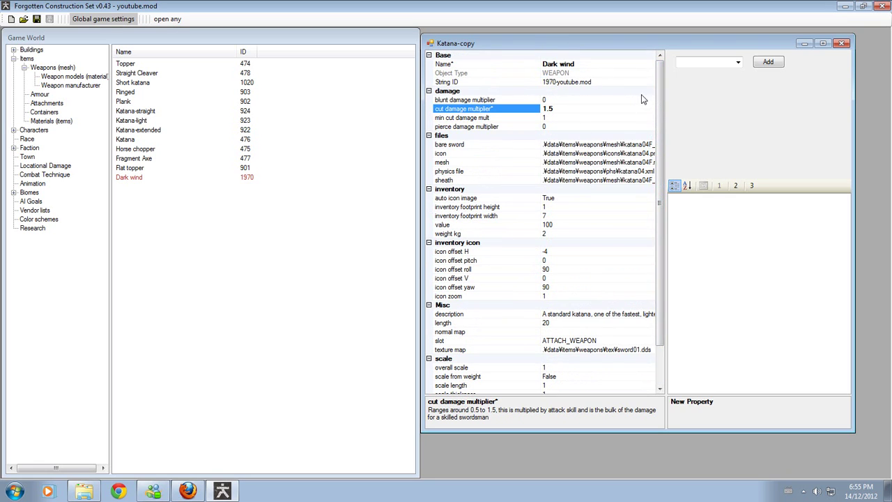
pyautogui.moveTo(659, 84); pyautogui.dragTo(645, 185)
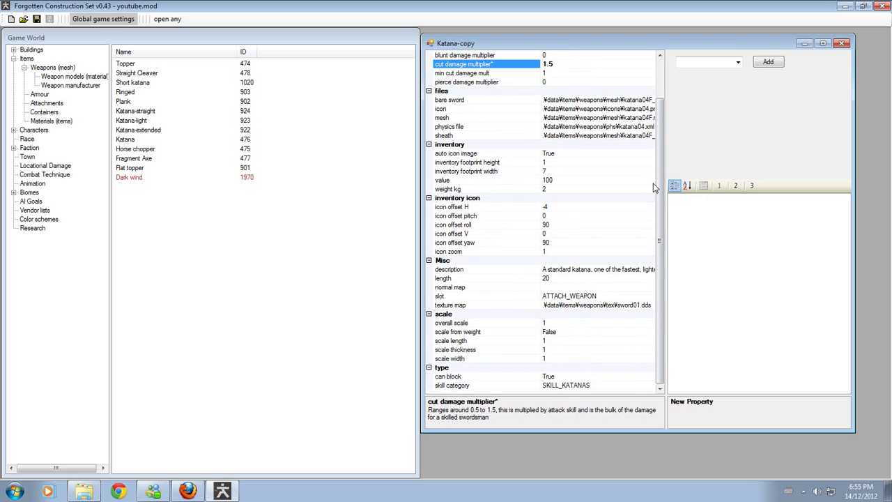
pyautogui.click(842, 46)
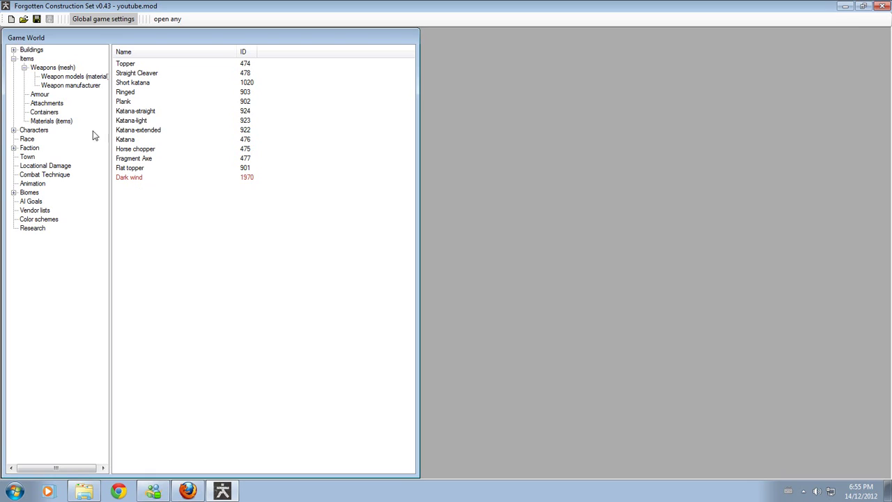
pyautogui.click(60, 86)
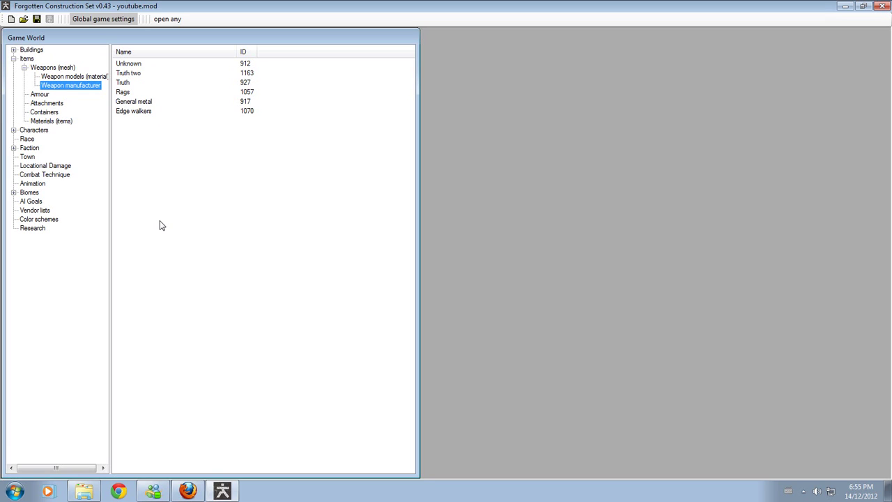
# - Reopen Dark wind's properties and check its skill category and can block settings
pyautogui.click(61, 67)
pyautogui.doubleClick(143, 177)
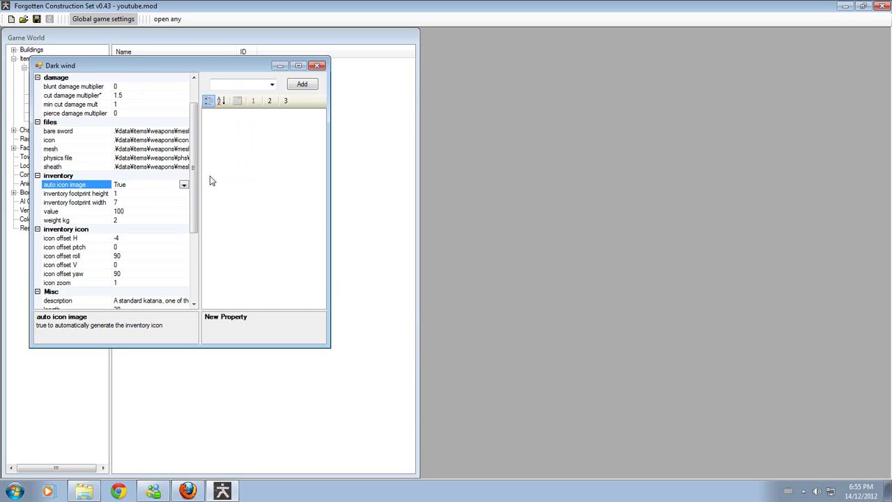
pyautogui.scroll(-5, 199, 195)
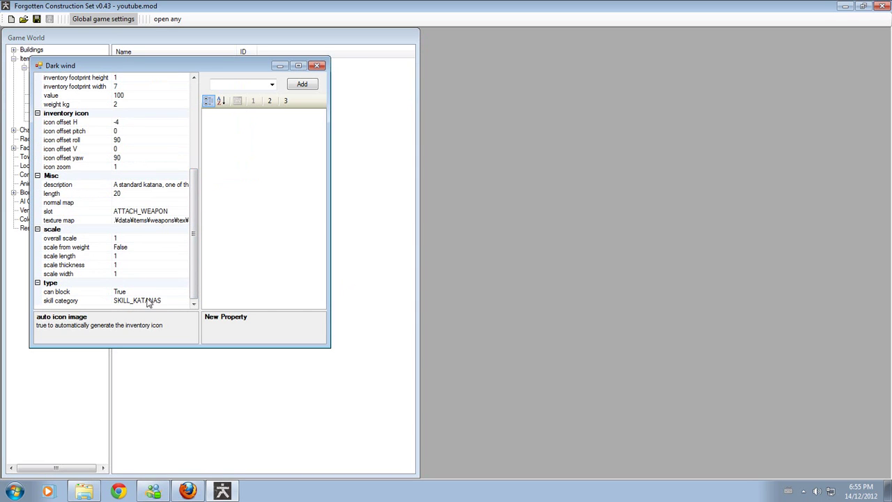
pyautogui.click(166, 304)
pyautogui.click(140, 292)
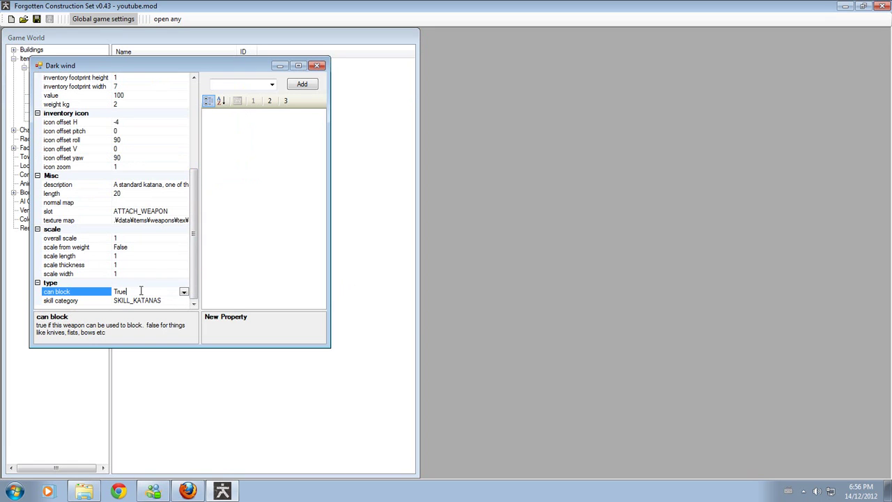
pyautogui.moveTo(195, 206); pyautogui.dragTo(196, 232)
pyautogui.moveTo(197, 66); pyautogui.dragTo(667, 74)
pyautogui.moveTo(668, 202); pyautogui.dragTo(676, 239)
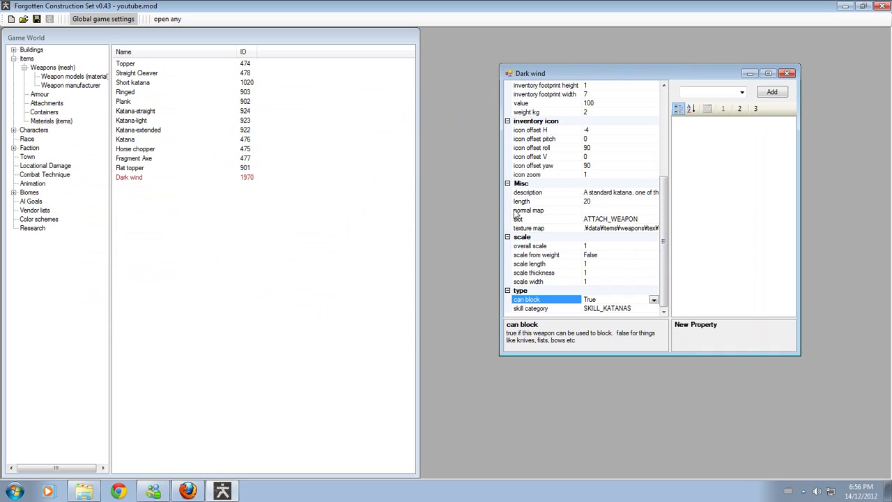
# - Check the normal map and keep the slot set to ATTACH_WEAPON
pyautogui.click(654, 211)
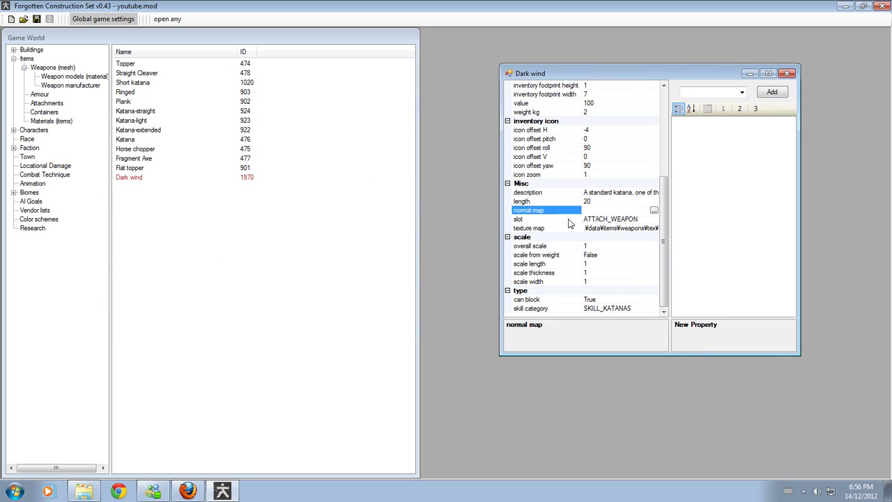
pyautogui.click(547, 220)
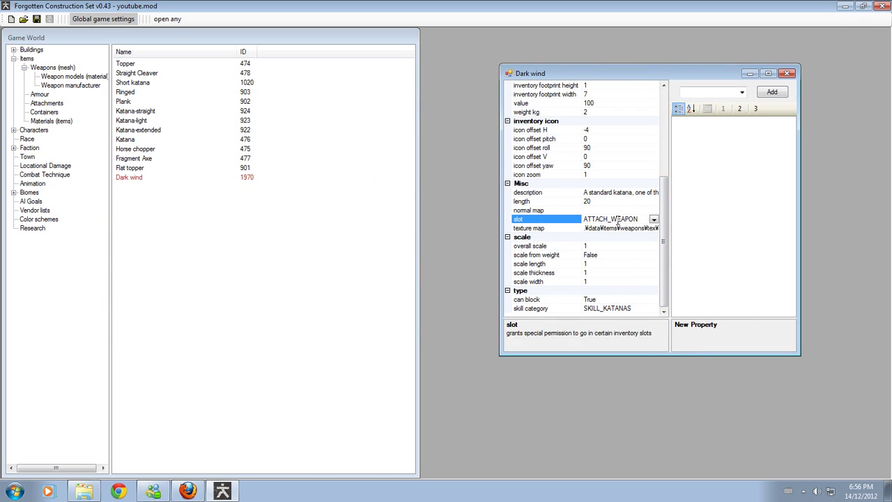
pyautogui.click(654, 219)
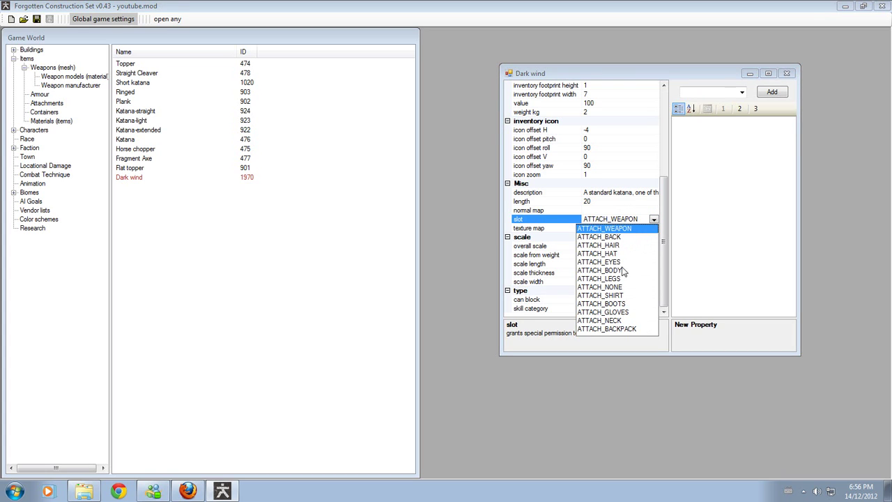
pyautogui.click(702, 257)
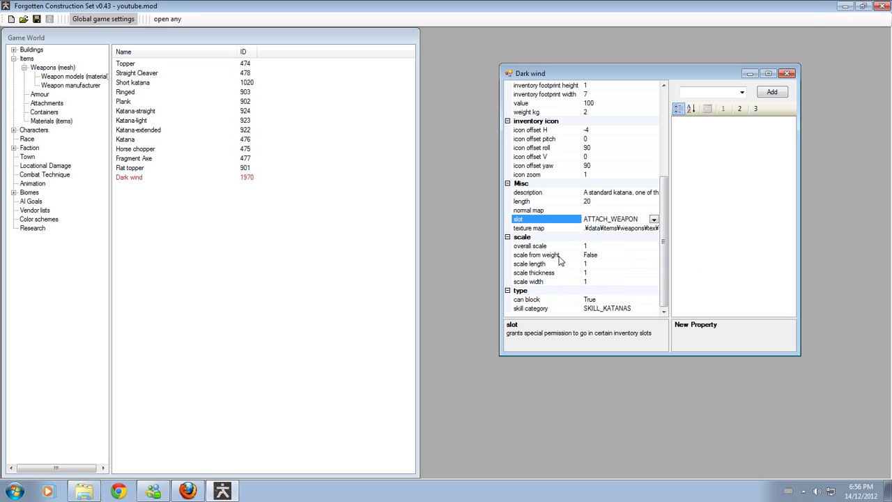
pyautogui.scroll(1, 554, 269)
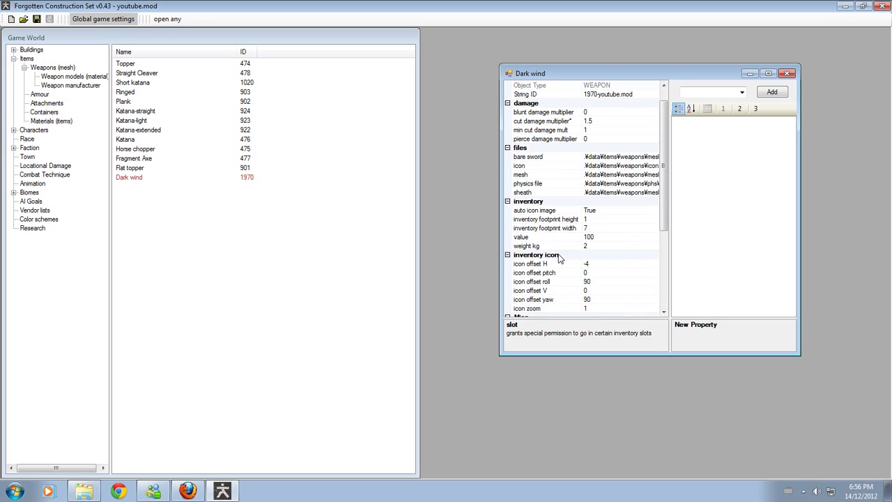
pyautogui.scroll(-2, 558, 253)
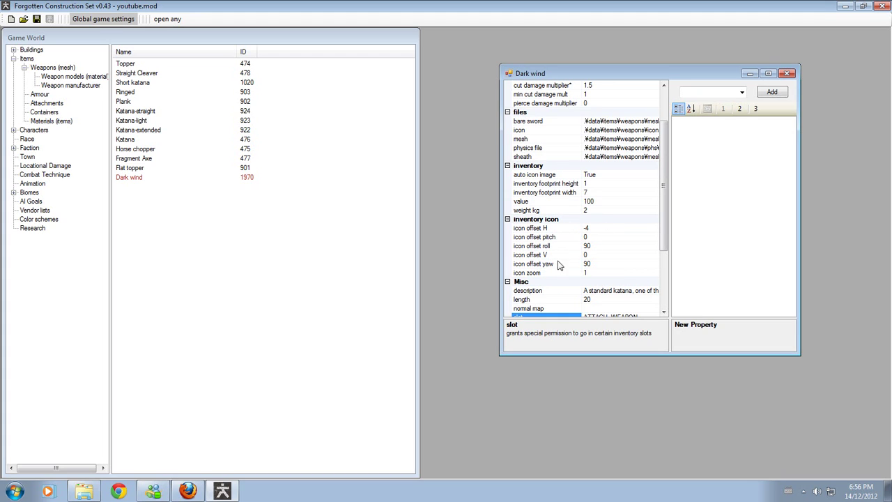
pyautogui.scroll(2, 582, 247)
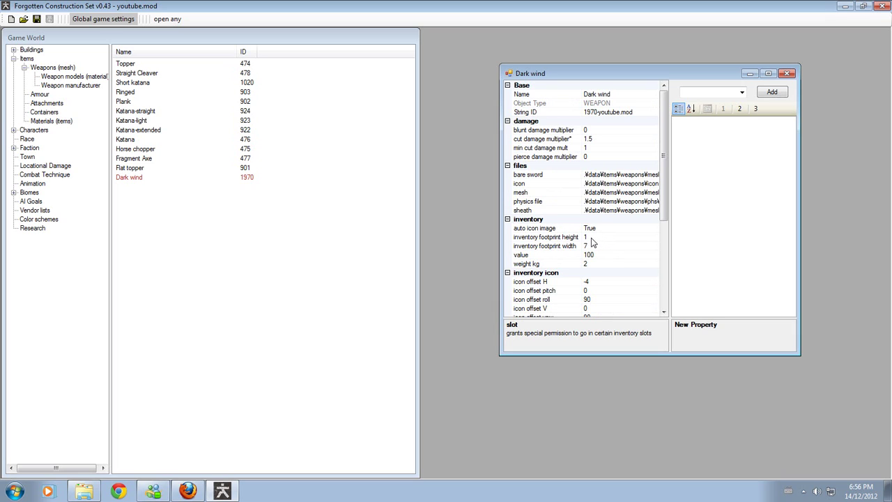
# - Review the inventory footprint height and width, then close the Dark wind window
pyautogui.click(592, 238)
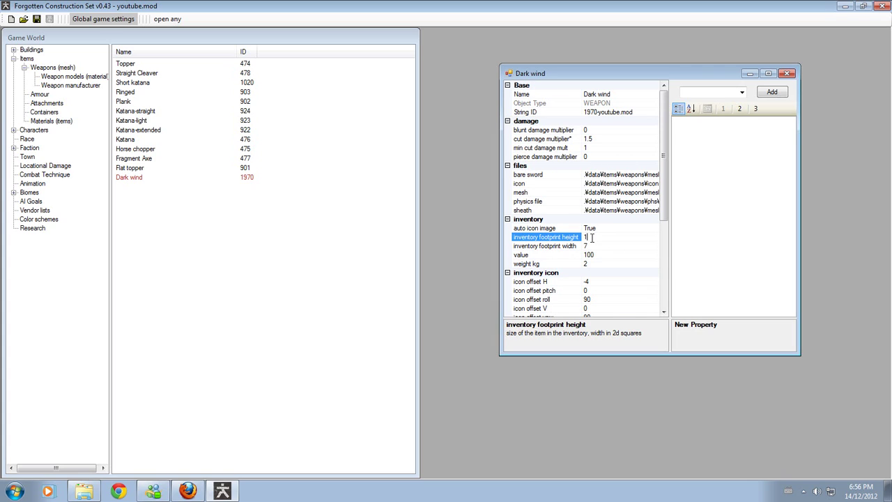
pyautogui.click(595, 250)
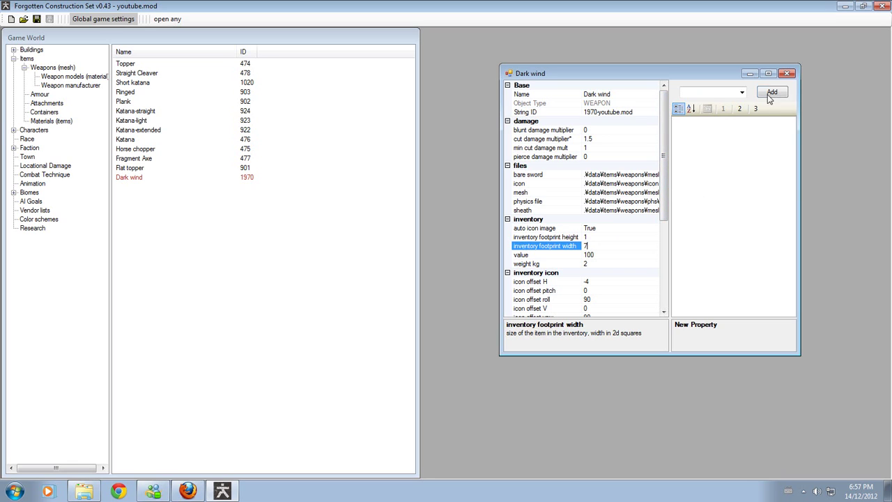
pyautogui.click(787, 74)
# - Inspect the Unknown and Edge walkers manufacturers, then bring up the manufacturer list's context menu
pyautogui.click(72, 86)
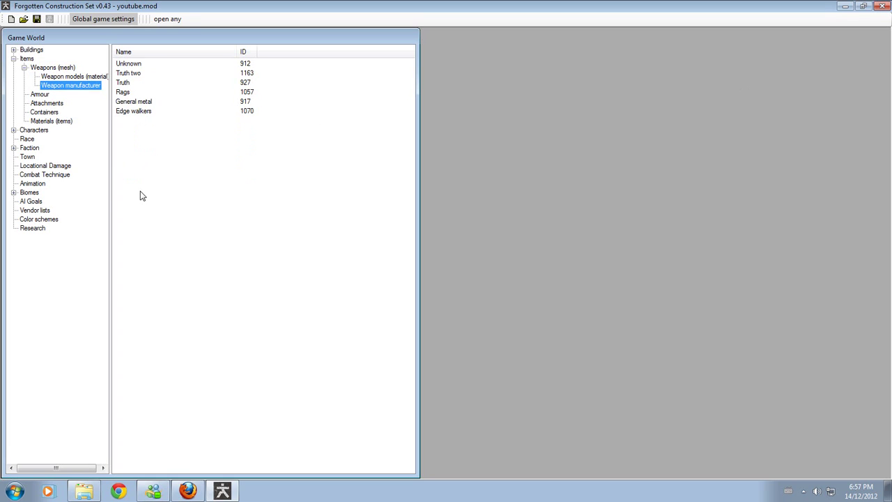
pyautogui.click(141, 195)
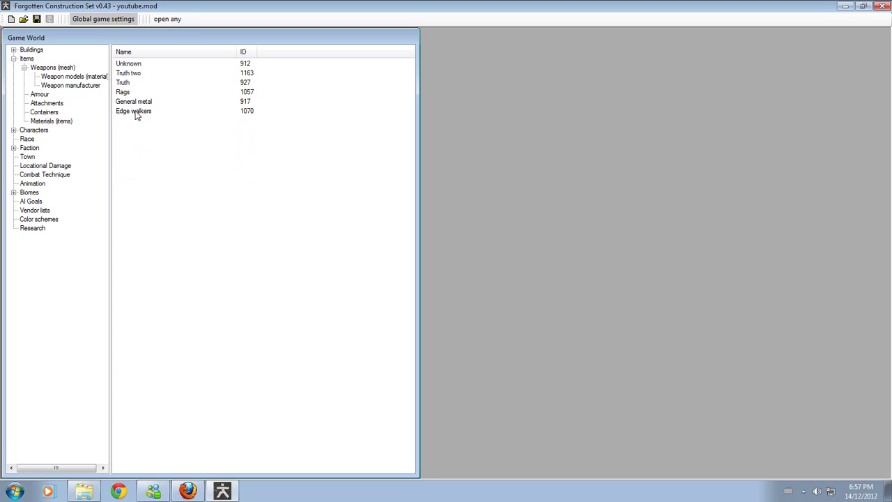
pyautogui.doubleClick(135, 65)
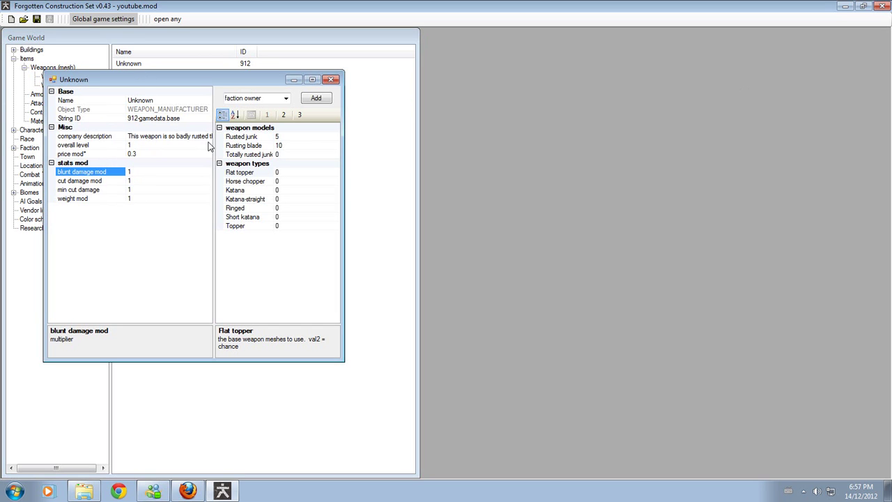
pyautogui.click(331, 79)
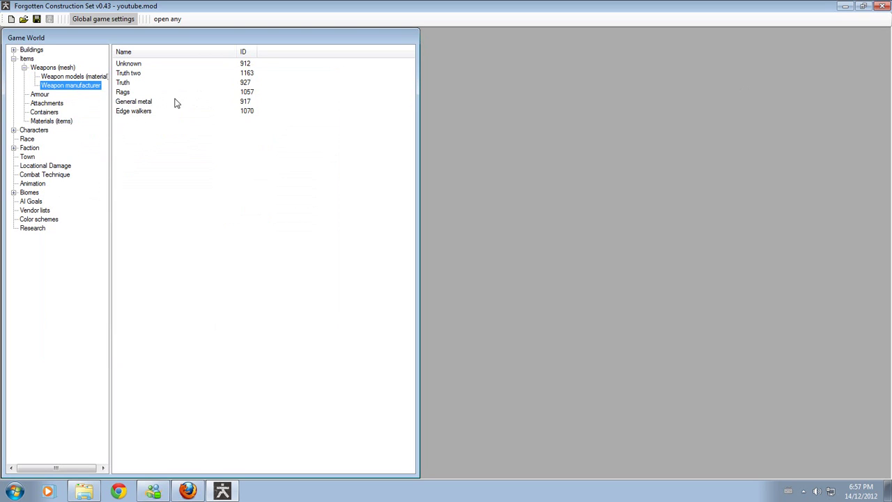
pyautogui.doubleClick(157, 110)
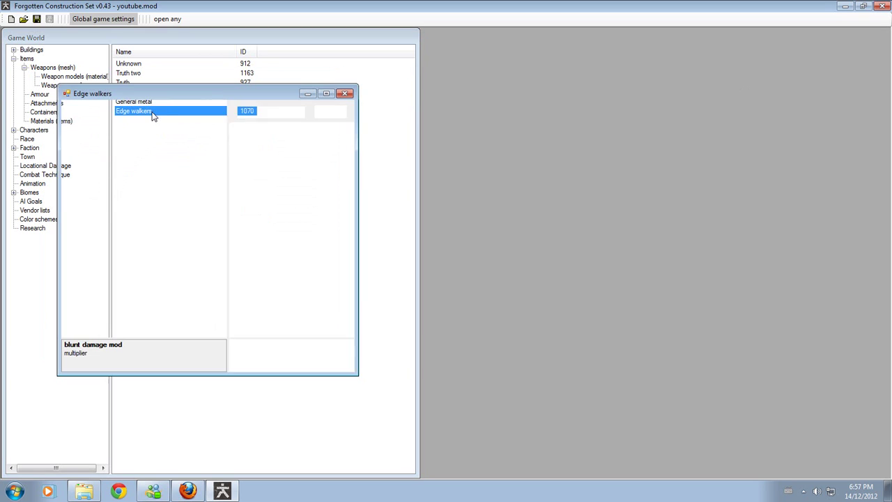
pyautogui.click(343, 94)
pyautogui.click(152, 162)
pyautogui.rightClick(161, 172)
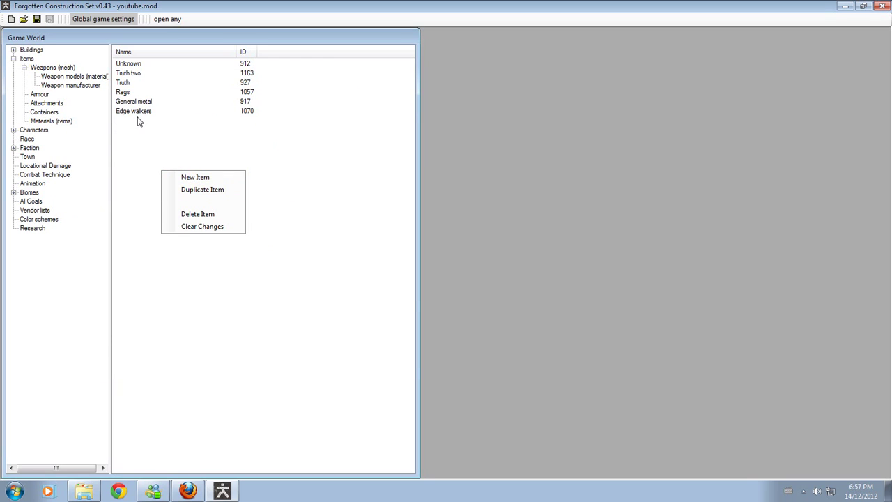
# - Create manufacturer WEAPON_MANUFACTURER1971 and open its properties in a widened window
pyautogui.click(193, 178)
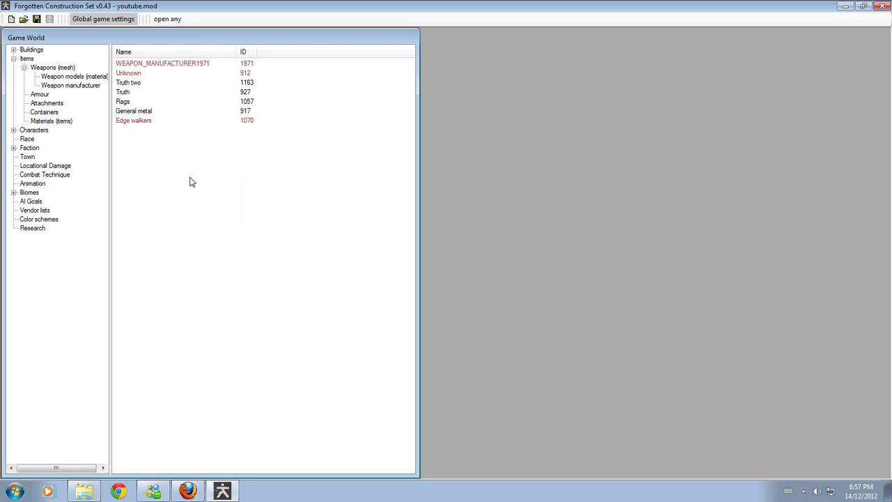
pyautogui.doubleClick(159, 66)
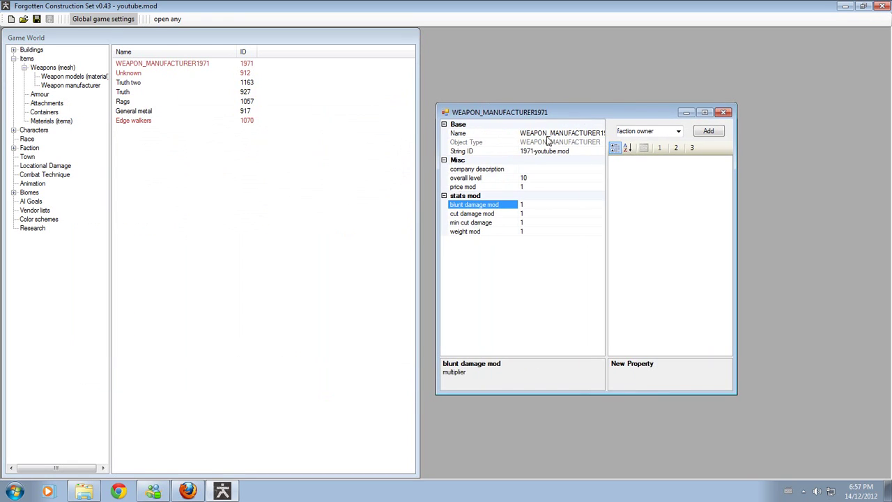
pyautogui.moveTo(519, 132)
pyautogui.mouseDown()
pyautogui.moveTo(533, 131)
pyautogui.moveTo(497, 131)
pyautogui.moveTo(506, 133)
pyautogui.mouseUp()
pyautogui.moveTo(735, 172); pyautogui.dragTo(879, 166)
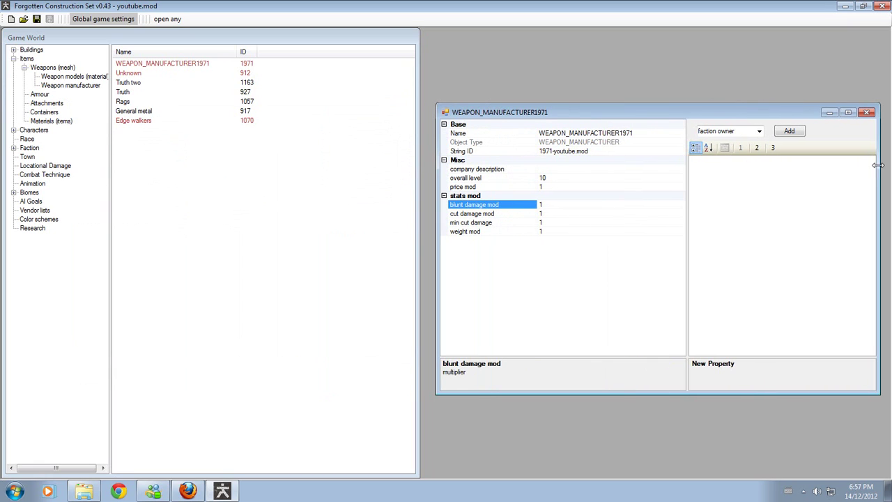
pyautogui.click(640, 134)
# - Name the new manufacturer 'tuts mc gee shibby knucles'
pyautogui.moveTo(631, 133); pyautogui.dragTo(461, 139)
pyautogui.press('BackSpace')
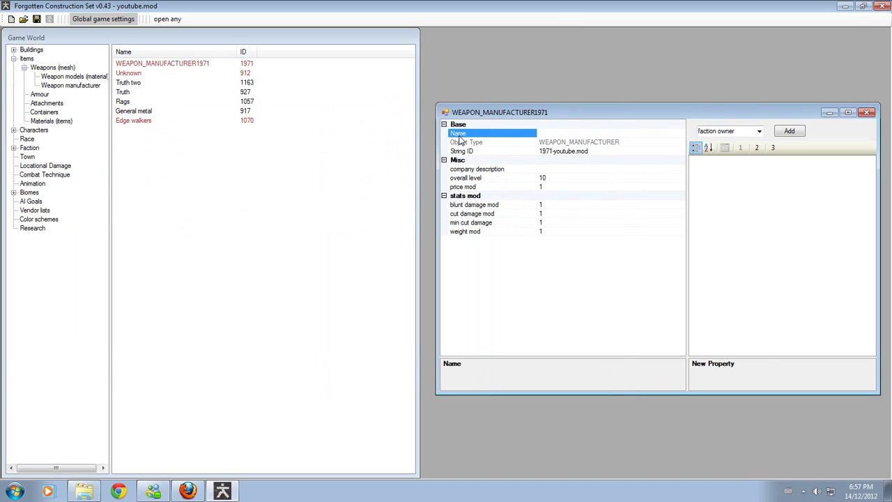
pyautogui.write('tu')
pyautogui.write('ts mc gee')
pyautogui.write(' shibby')
pyautogui.write(' knucles')
pyautogui.press('Return')
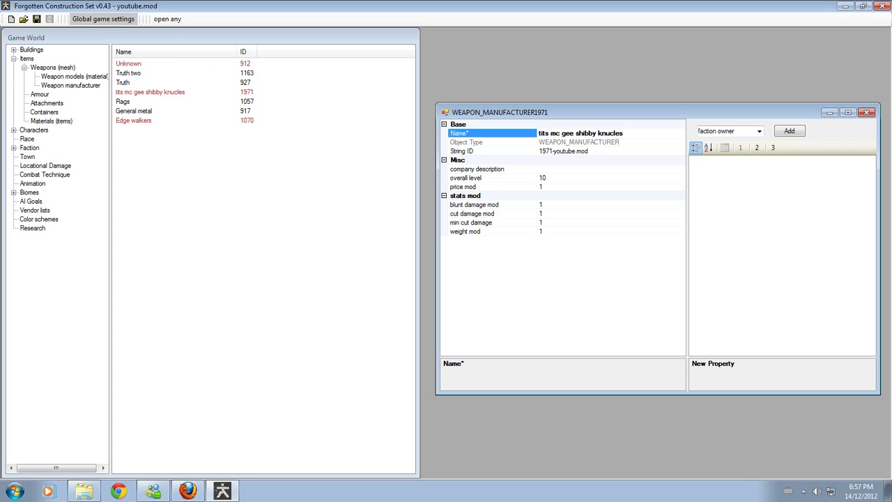
# - Set the manufacturer's overall level to 100
pyautogui.click(555, 169)
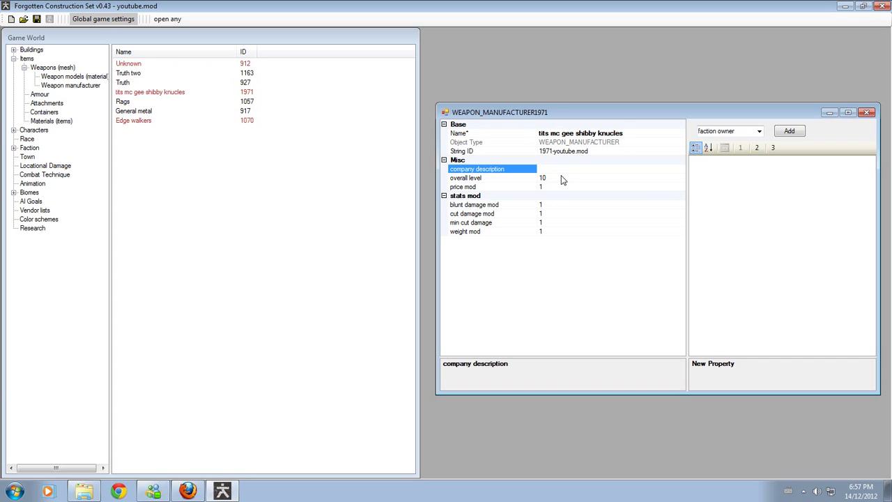
pyautogui.click(544, 178)
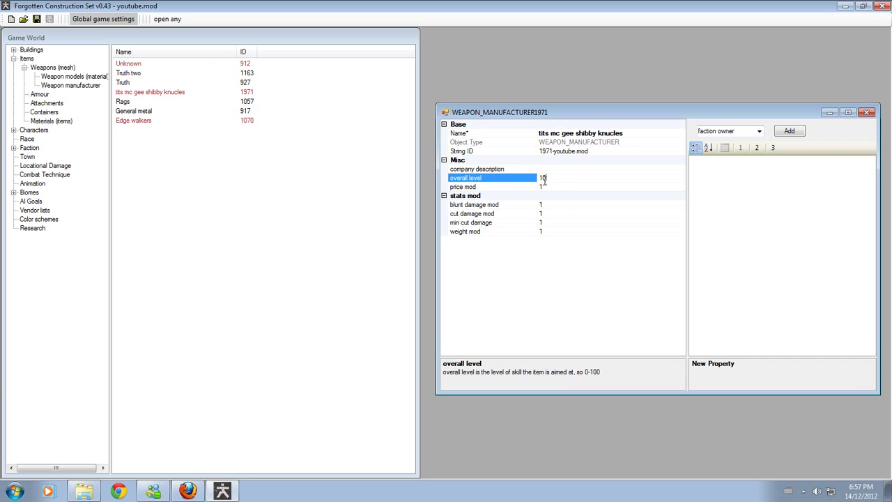
pyautogui.press('BackSpace')
pyautogui.write('00')
pyautogui.press('Return')
# - Set the manufacturer's cut damage mod to 100
pyautogui.click(559, 213)
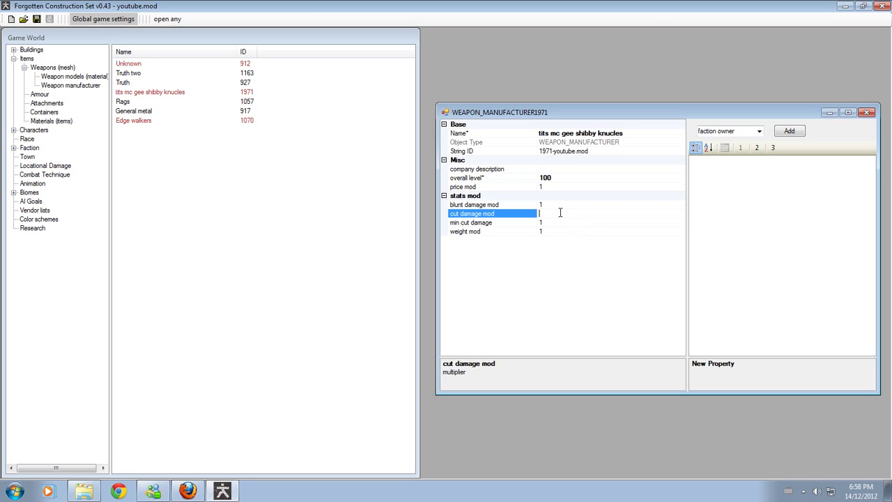
pyautogui.write('0')
pyautogui.press('BackSpace')
pyautogui.write('10000000000000')
pyautogui.press('BackSpace')
pyautogui.press('BackSpace')
pyautogui.press('BackSpace')
pyautogui.press('BackSpace')
pyautogui.press('BackSpace')
pyautogui.press('BackSpace')
pyautogui.press('BackSpace')
pyautogui.press('BackSpace')
pyautogui.press('BackSpace')
pyautogui.press('BackSpace')
pyautogui.press('BackSpace')
pyautogui.press('BackSpace')
pyautogui.press('BackSpace')
pyautogui.press('BackSpace')
pyautogui.write('1000')
pyautogui.press('Return')
pyautogui.click(480, 224)
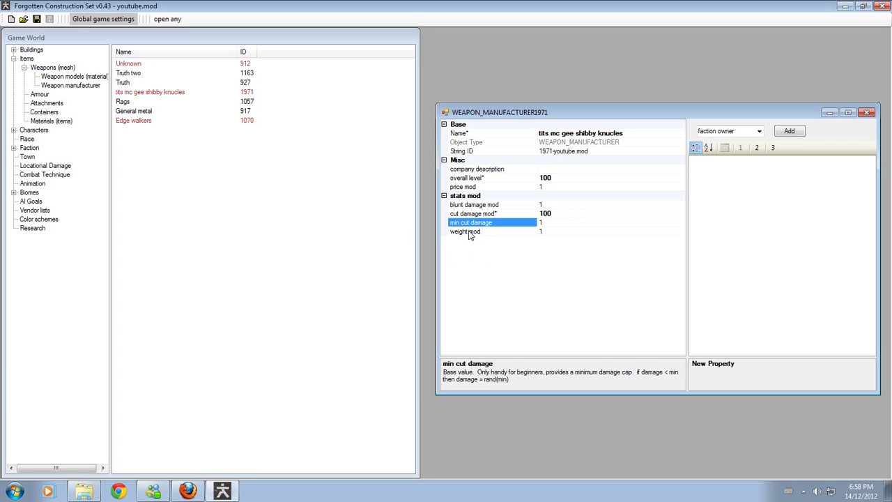
pyautogui.click(470, 232)
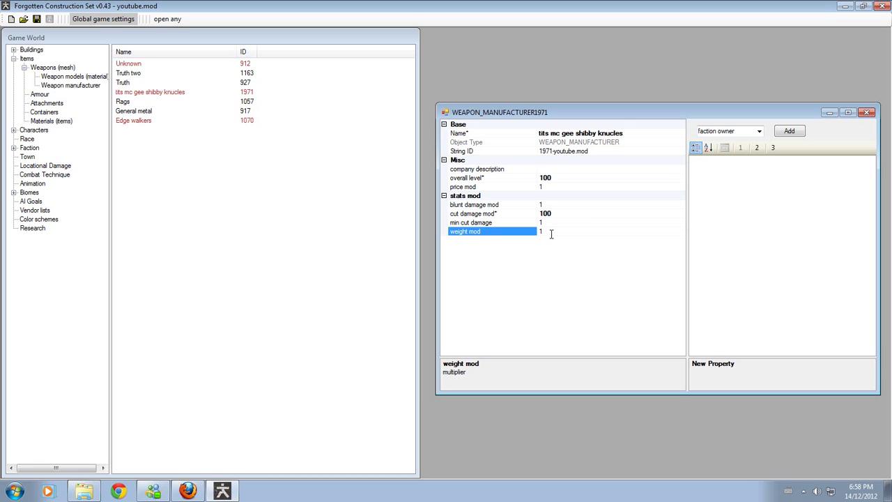
# - Add Mk V to the manufacturer's weapon models
pyautogui.click(758, 131)
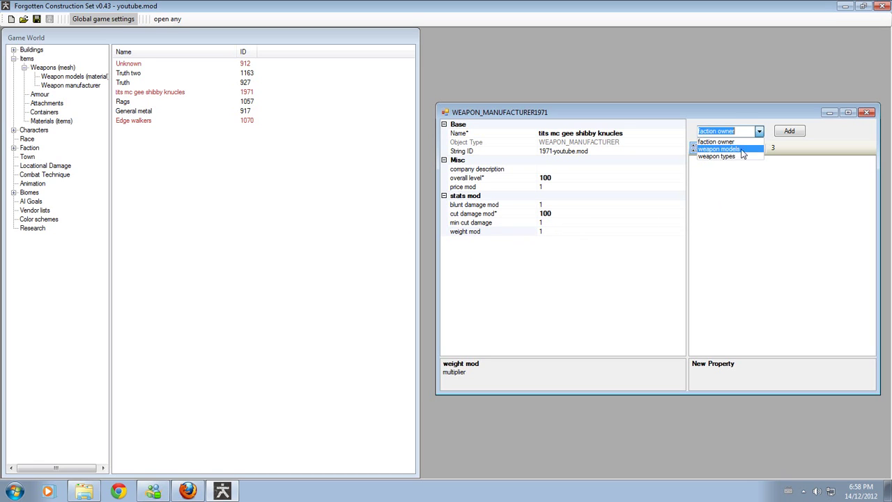
pyautogui.click(739, 150)
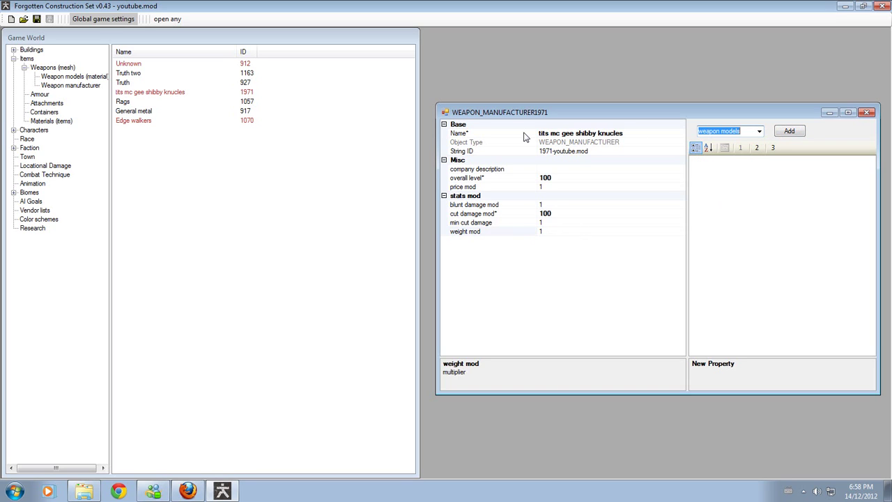
pyautogui.click(788, 132)
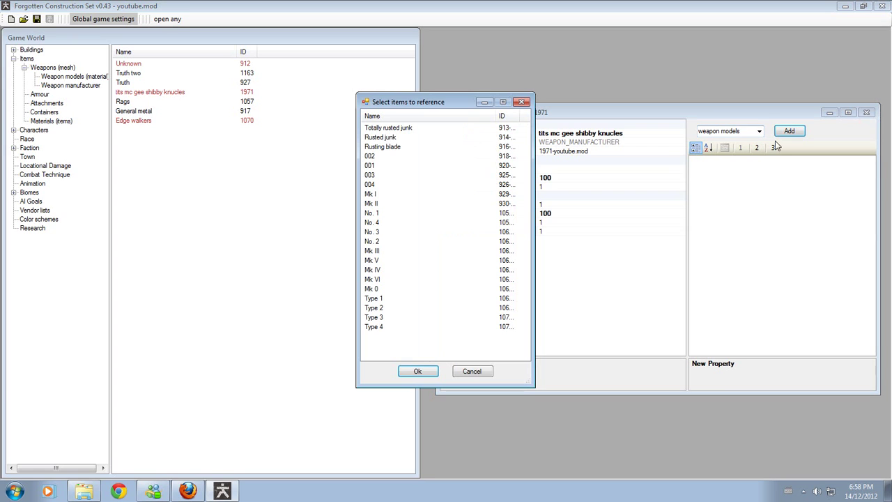
pyautogui.doubleClick(383, 261)
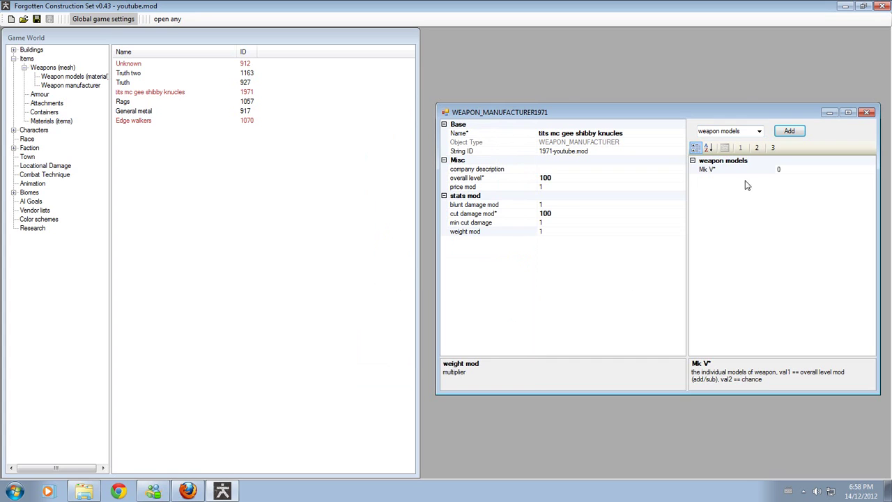
# - Add the Dark wind katana to the manufacturer's weapon types
pyautogui.click(759, 131)
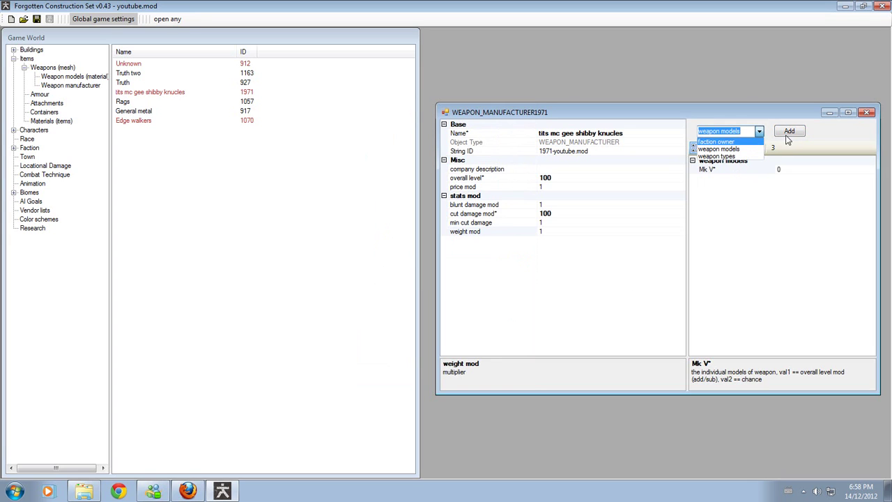
pyautogui.click(740, 156)
pyautogui.click(788, 132)
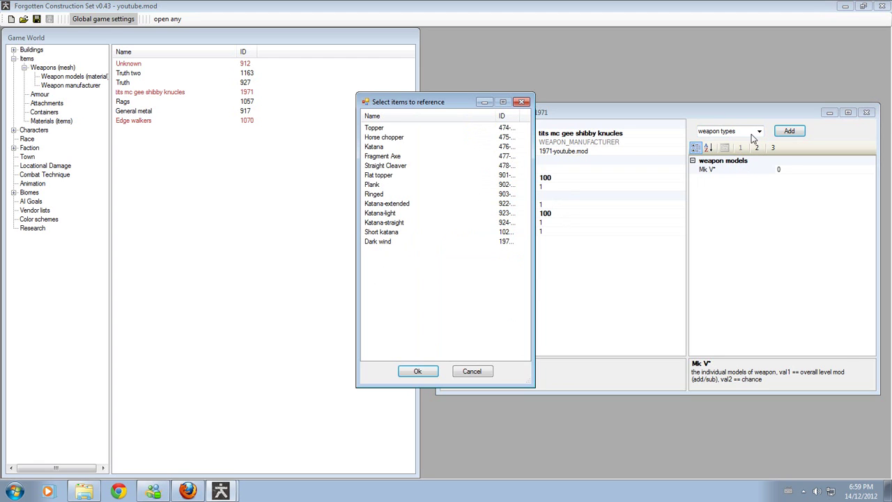
pyautogui.doubleClick(377, 241)
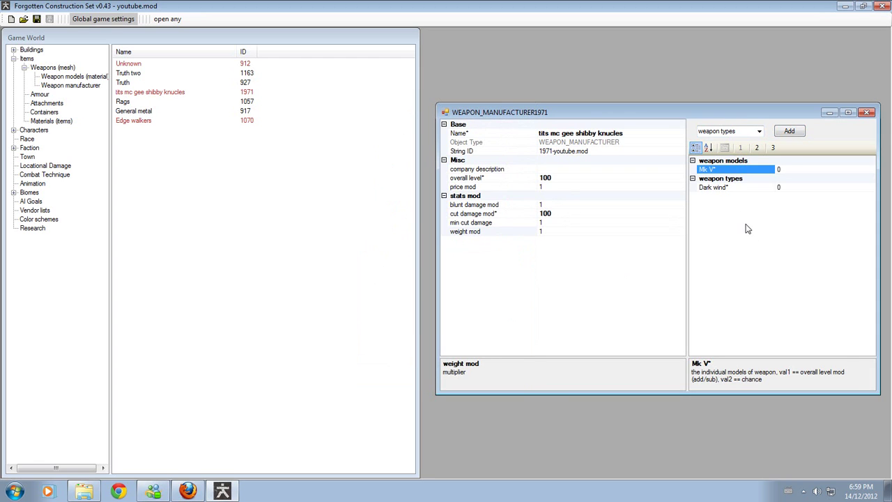
pyautogui.moveTo(733, 120); pyautogui.dragTo(729, 102)
pyautogui.click(731, 168)
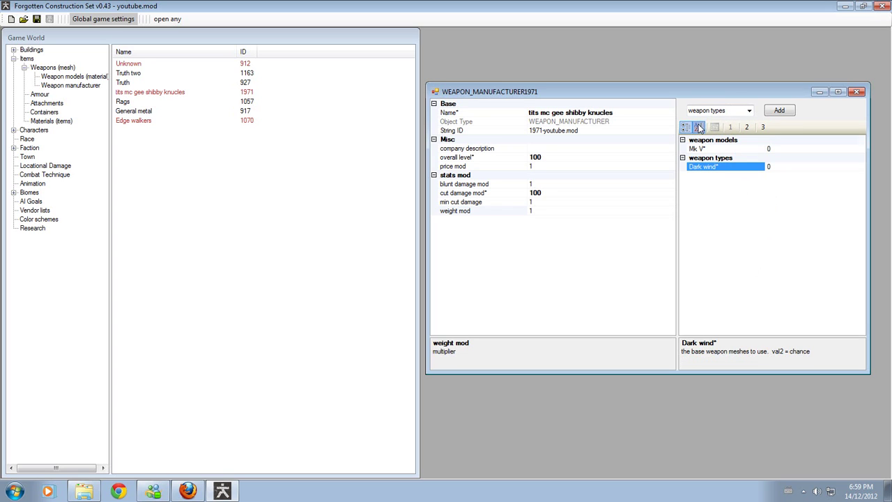
# - Switch property sorting and value pages to reveal the chance values
pyautogui.click(696, 127)
pyautogui.click(685, 127)
pyautogui.click(748, 127)
pyautogui.click(746, 129)
pyautogui.click(748, 129)
# - Add Mk IV to the manufacturer's weapon models
pyautogui.click(748, 110)
pyautogui.click(738, 121)
pyautogui.click(778, 111)
pyautogui.click(375, 270)
pyautogui.doubleClick(374, 270)
# - Set the Mk IV and Mk V chance values to 50 each
pyautogui.click(787, 149)
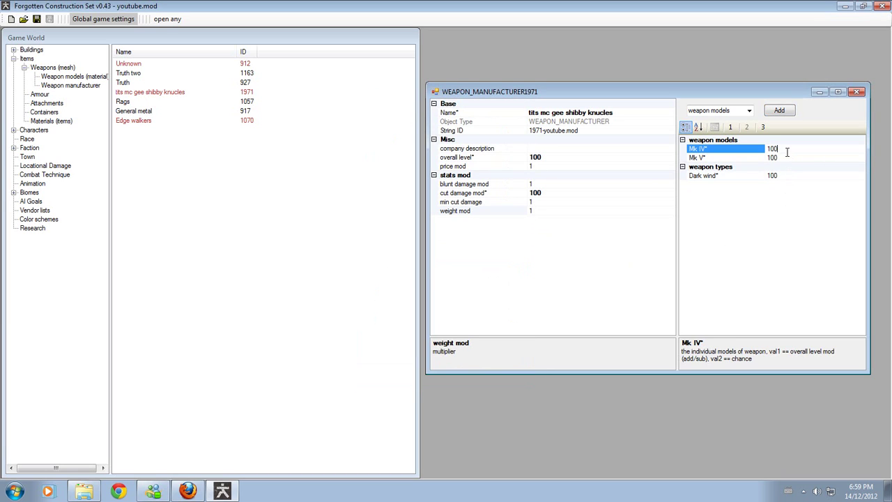
pyautogui.press('BackSpace')
pyautogui.press('BackSpace')
pyautogui.press('BackSpace')
pyautogui.write('50')
pyautogui.click(788, 158)
pyautogui.press('BackSpace')
pyautogui.press('BackSpace')
pyautogui.press('BackSpace')
pyautogui.write('50')
pyautogui.press('Return')
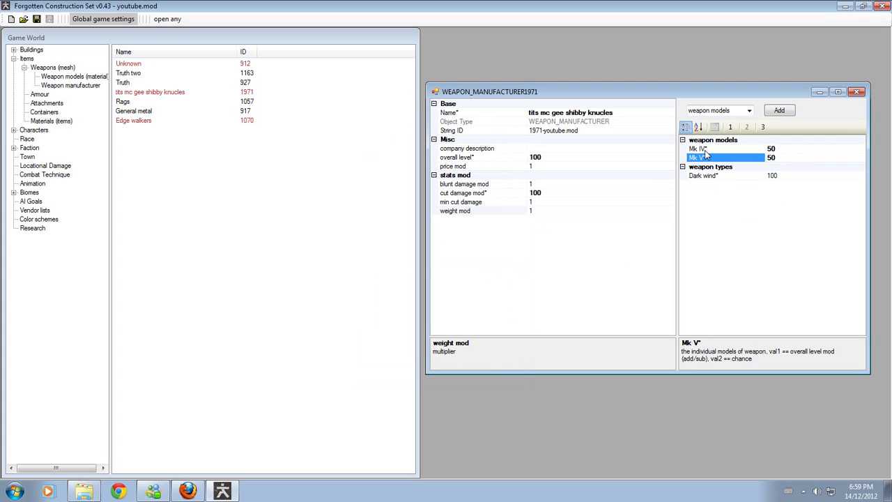
# - Review the chances, with Dark wind at 100, and close the manufacturer window
pyautogui.press('Up')
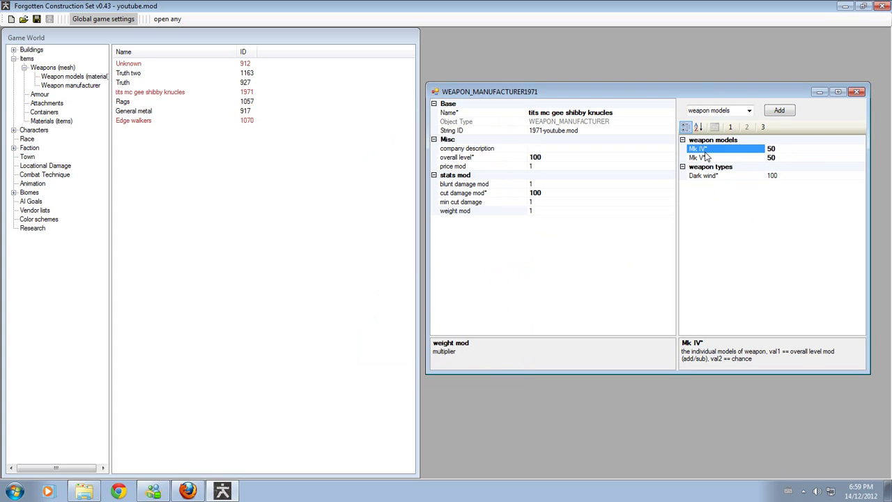
pyautogui.click(715, 160)
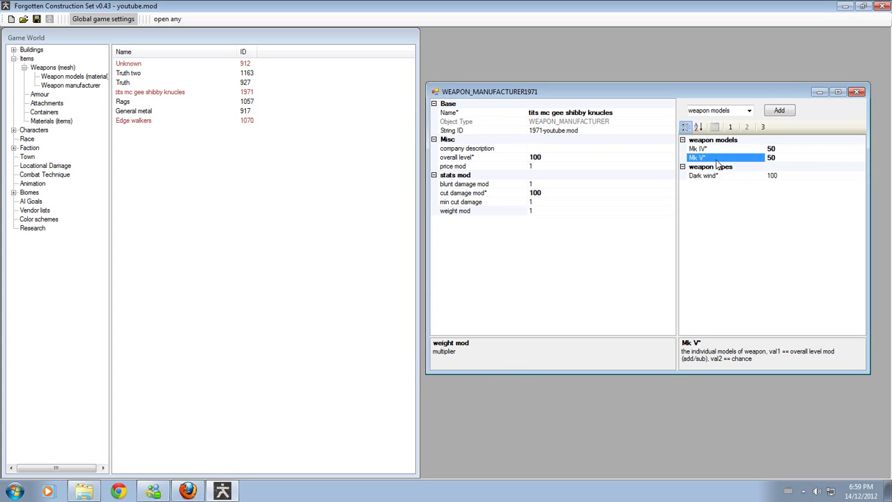
pyautogui.click(730, 127)
pyautogui.click(717, 175)
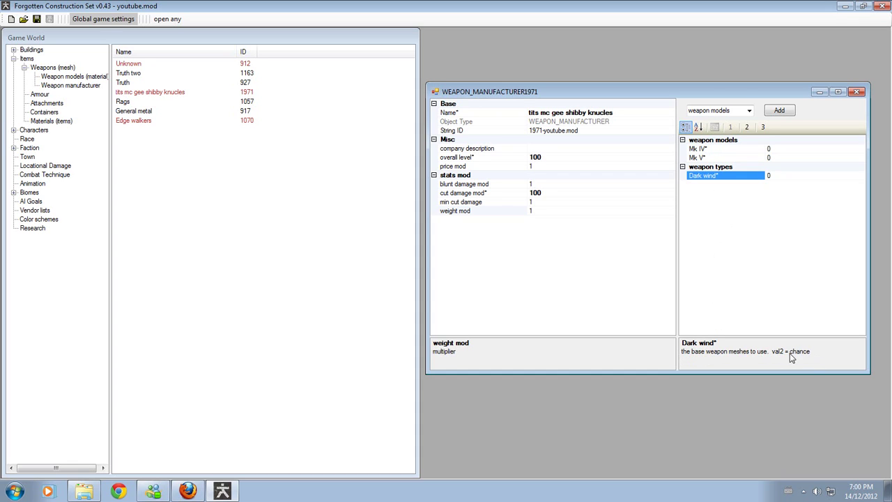
pyautogui.click(746, 126)
pyautogui.click(730, 127)
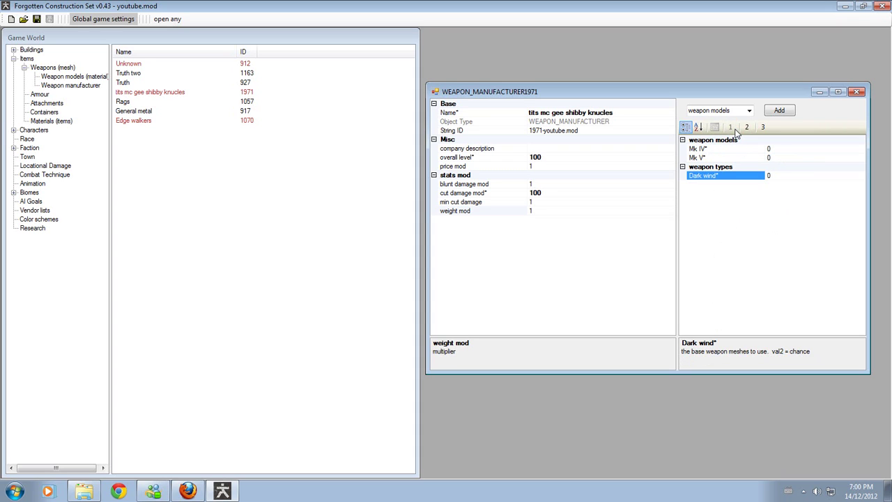
pyautogui.click(707, 159)
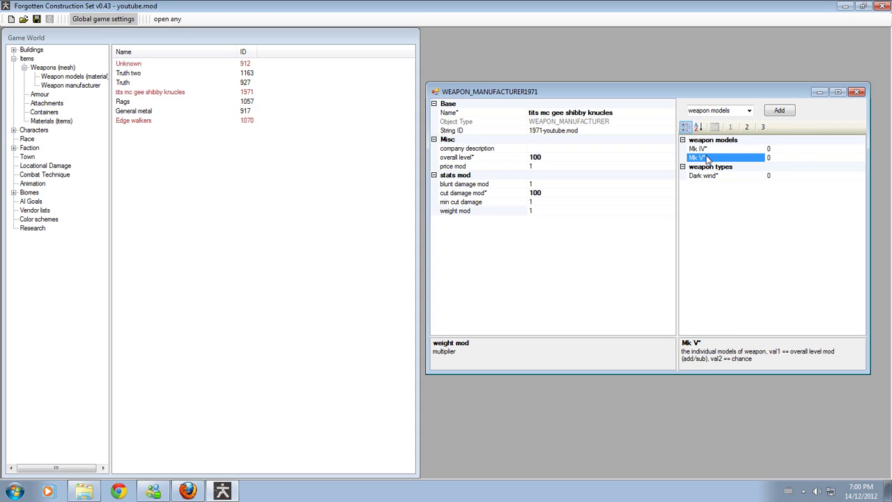
pyautogui.click(745, 129)
pyautogui.click(856, 92)
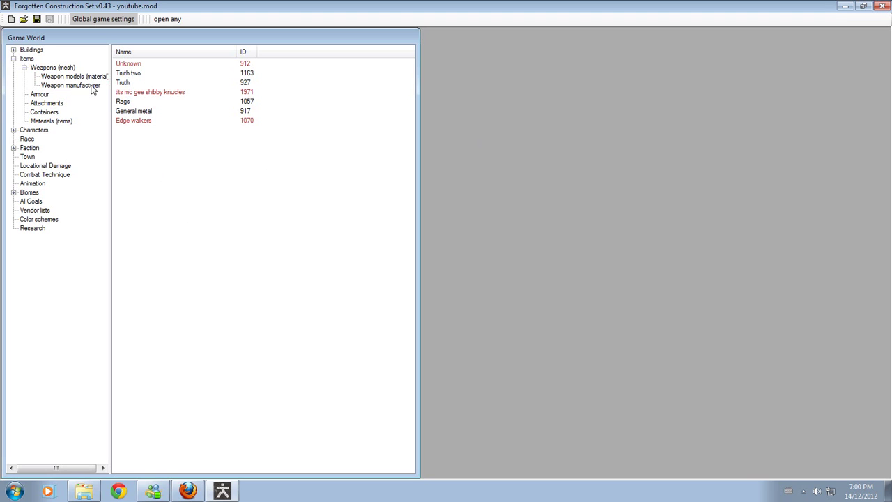
pyautogui.rightClick(132, 96)
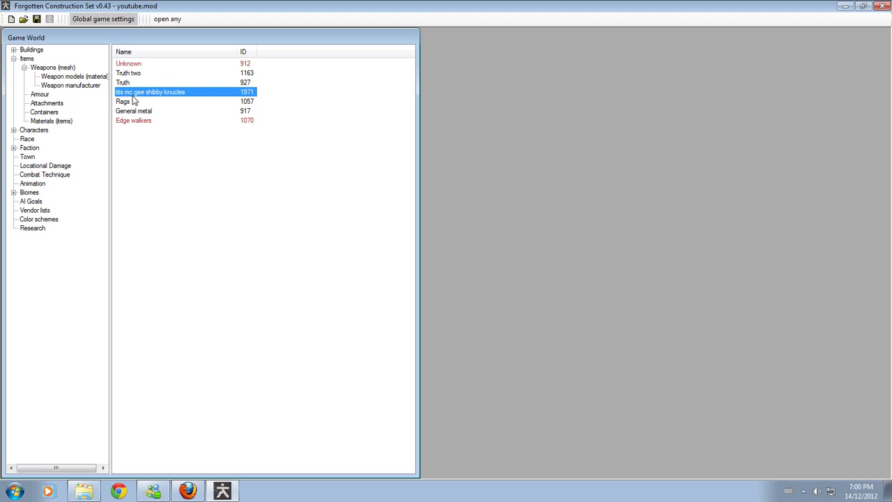
pyautogui.click(193, 148)
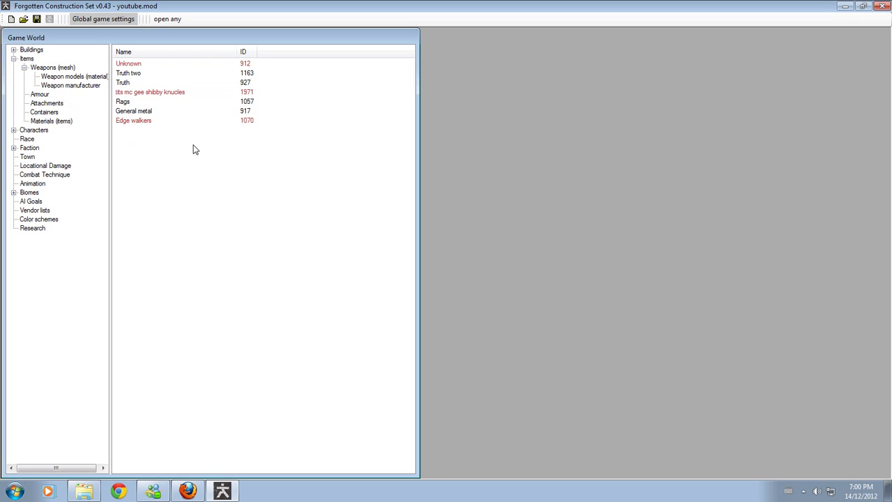
pyautogui.doubleClick(135, 102)
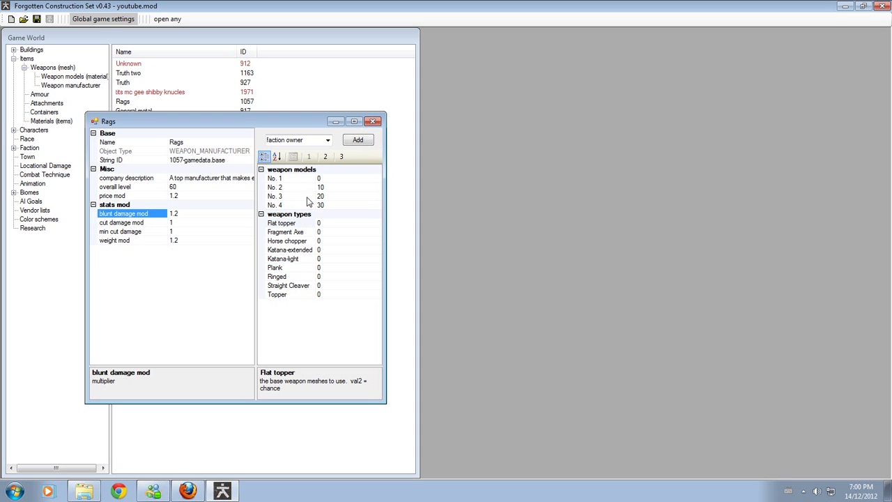
pyautogui.click(283, 188)
pyautogui.click(281, 198)
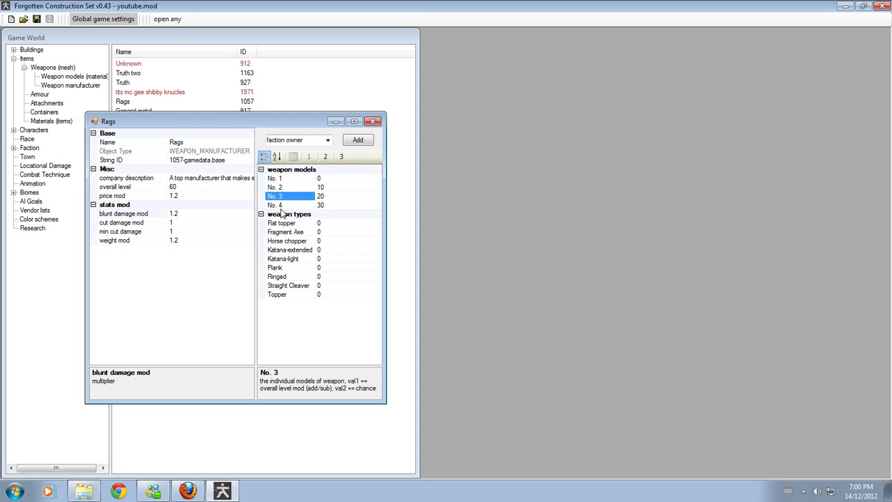
pyautogui.click(282, 206)
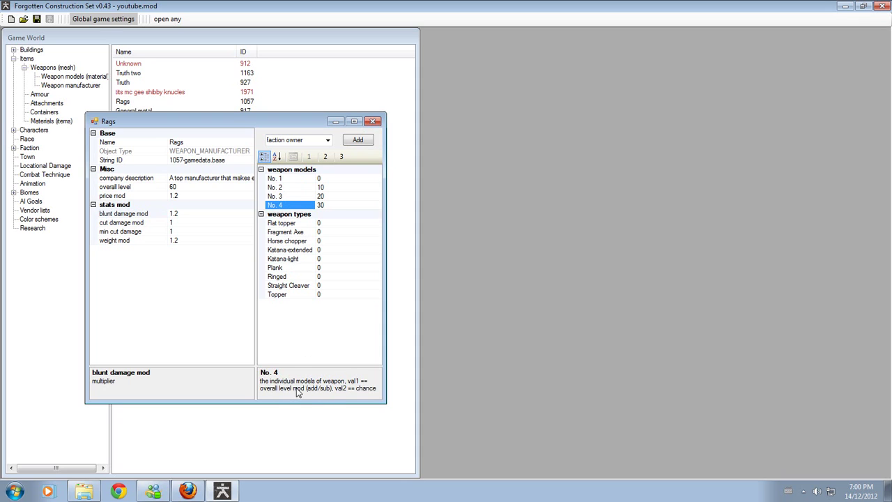
pyautogui.click(373, 122)
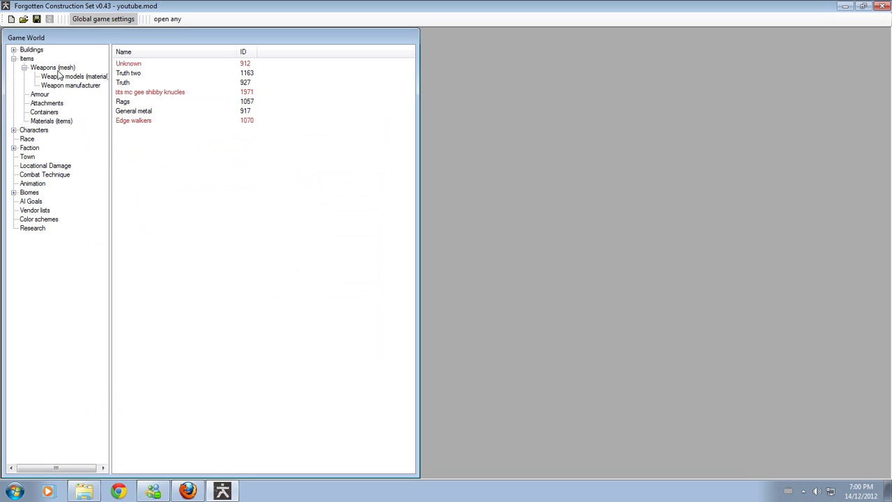
# - Create new weapon WEAPON1972 in the weapons list and open its properties top-right
pyautogui.click(56, 67)
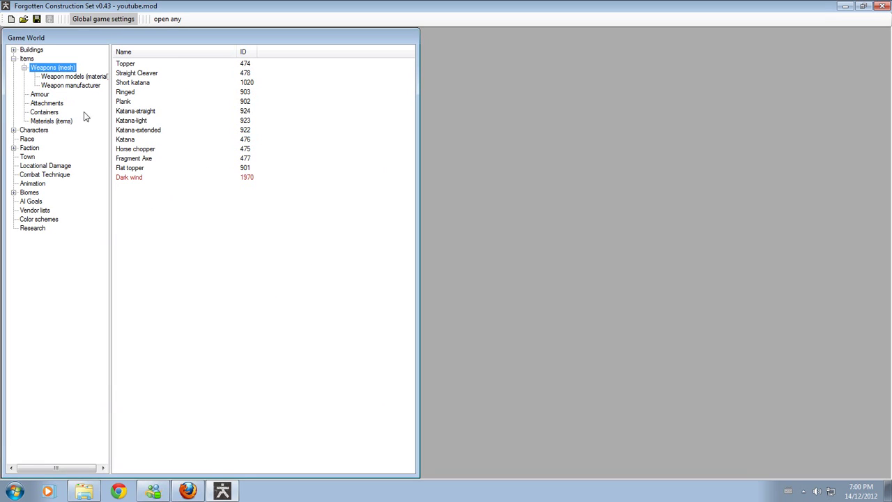
pyautogui.click(75, 85)
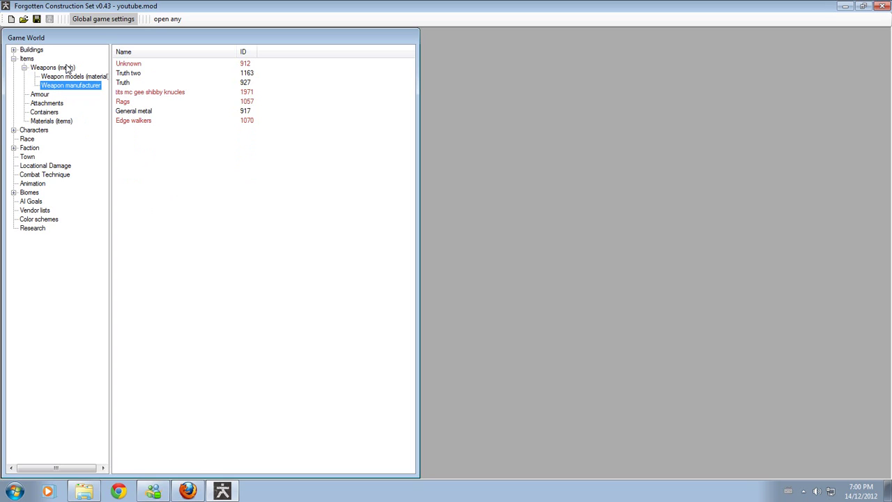
pyautogui.click(68, 69)
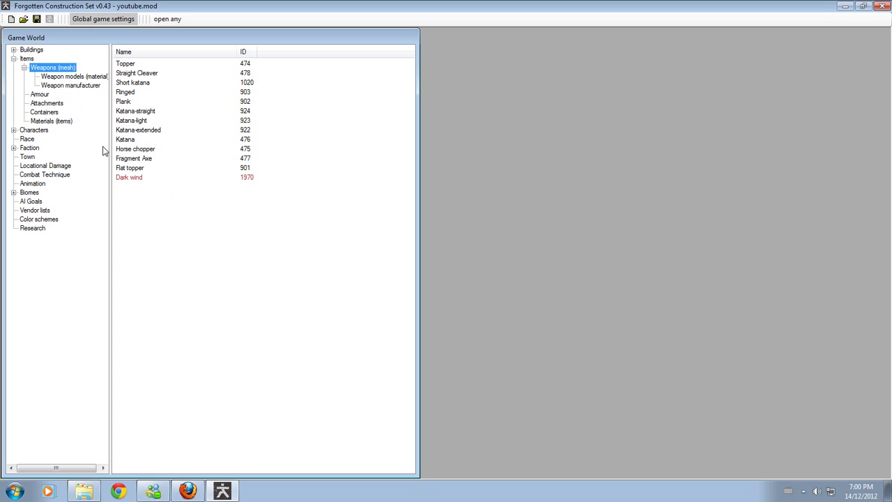
pyautogui.rightClick(241, 313)
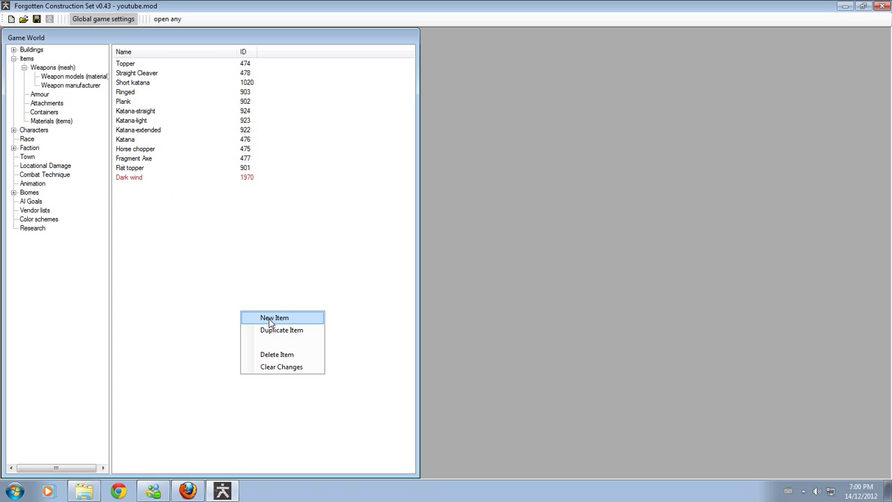
pyautogui.click(272, 318)
pyautogui.doubleClick(138, 64)
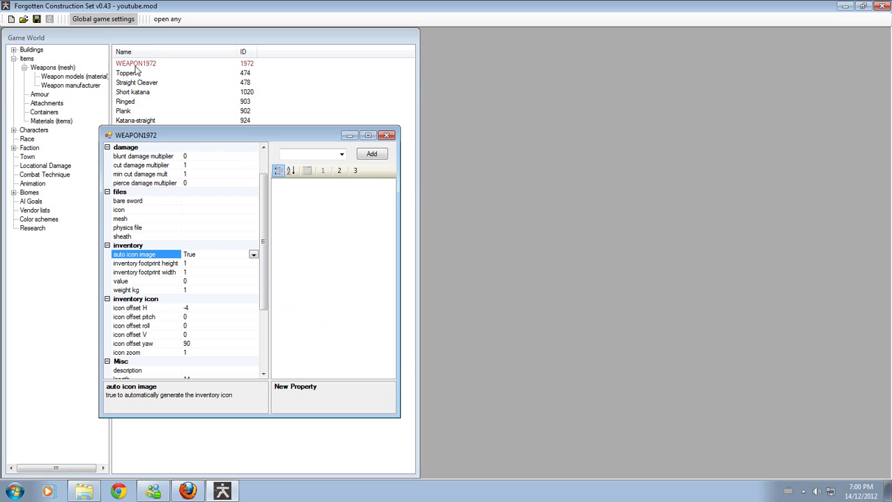
pyautogui.moveTo(278, 135); pyautogui.dragTo(728, 38)
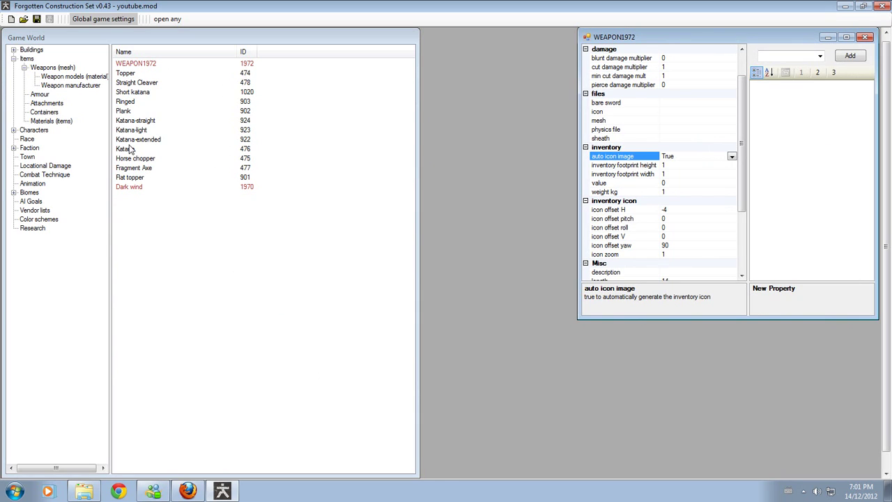
# - Open the Topper's properties as a reference and place them beside the new weapon's window
pyautogui.doubleClick(130, 76)
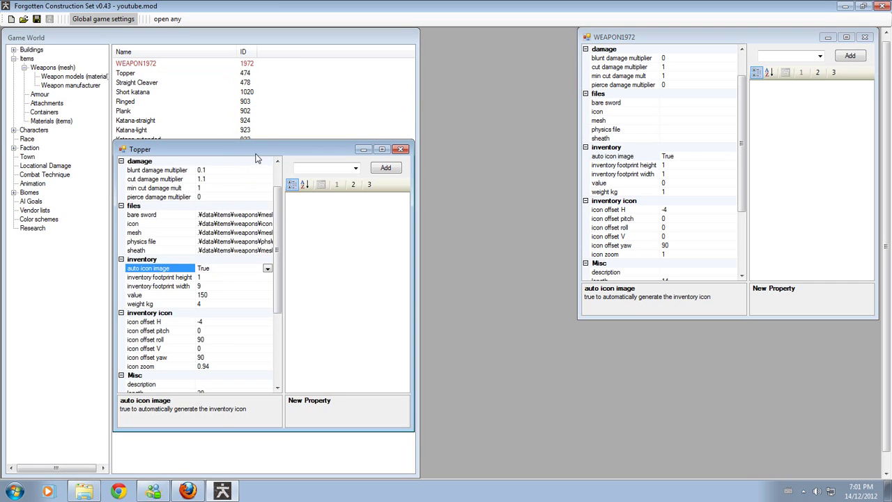
pyautogui.moveTo(256, 156); pyautogui.dragTo(237, 145)
pyautogui.scroll(2, 256, 171)
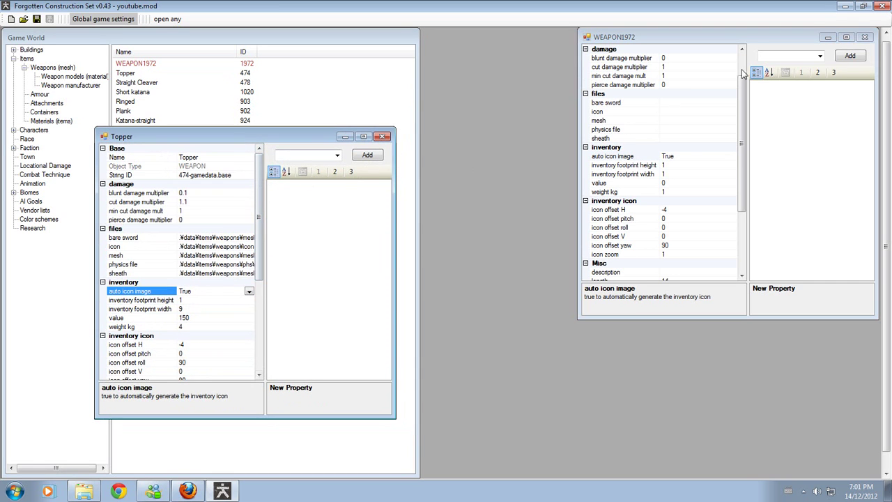
pyautogui.moveTo(751, 39); pyautogui.dragTo(690, 131)
pyautogui.scroll(2, 662, 147)
# - Rename WEAPON1972 to 'Orange banana tities'
pyautogui.click(660, 144)
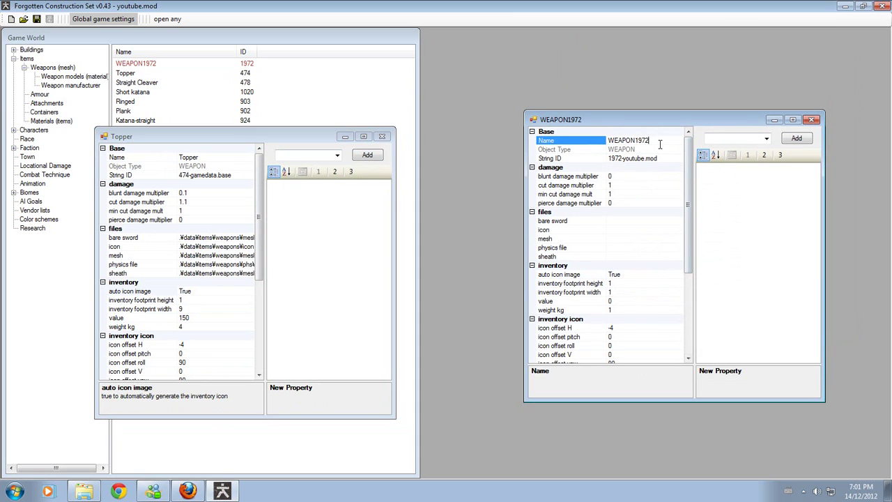
pyautogui.press('BackSpace')
pyautogui.press('BackSpace')
pyautogui.press('BackSpace')
pyautogui.press('BackSpace')
pyautogui.press('BackSpace')
pyautogui.press('BackSpace')
pyautogui.press('BackSpace')
pyautogui.press('BackSpace')
pyautogui.press('BackSpace')
pyautogui.write('Oragn')
pyautogui.press('BackSpace')
pyautogui.press('BackSpace')
pyautogui.press('BackSpace')
pyautogui.press('BackSpace')
pyautogui.write('nge banna')
pyautogui.write('s')
# - Set the cut damage multiplier to 1.3 and the blunt damage multiplier to 1.2
pyautogui.click(623, 184)
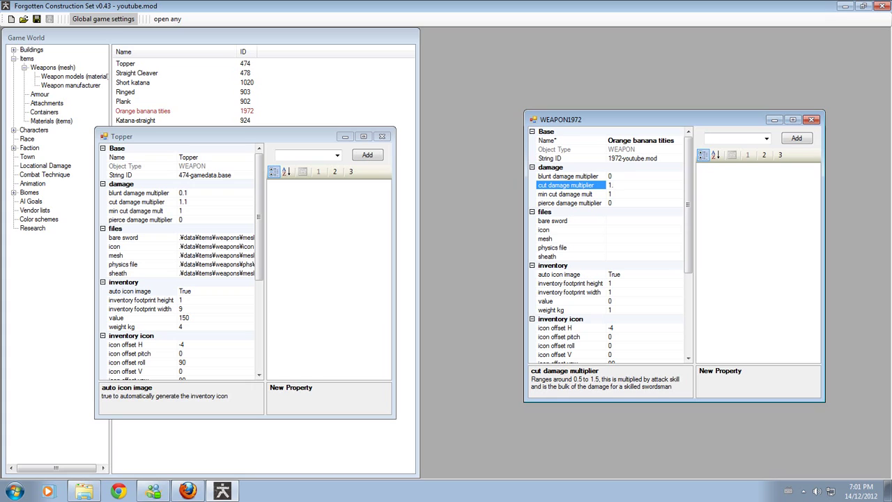
pyautogui.write('.3')
pyautogui.click(630, 195)
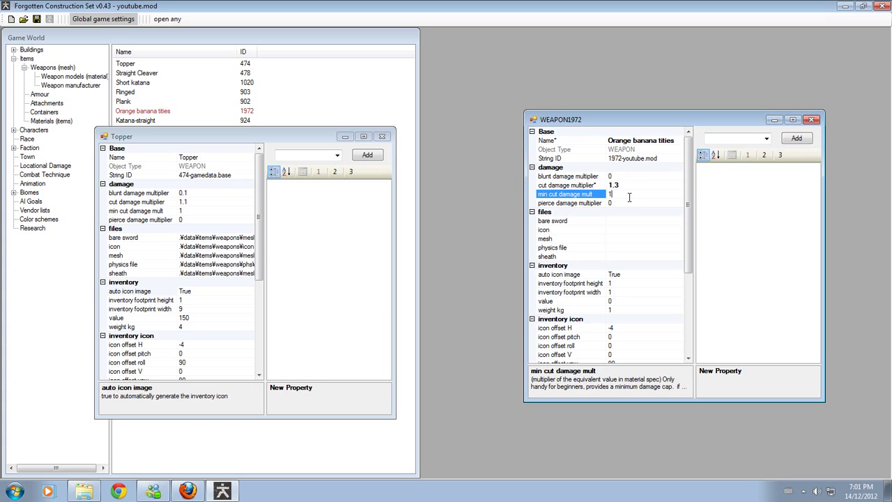
pyautogui.click(629, 184)
pyautogui.click(627, 177)
pyautogui.write('1.2')
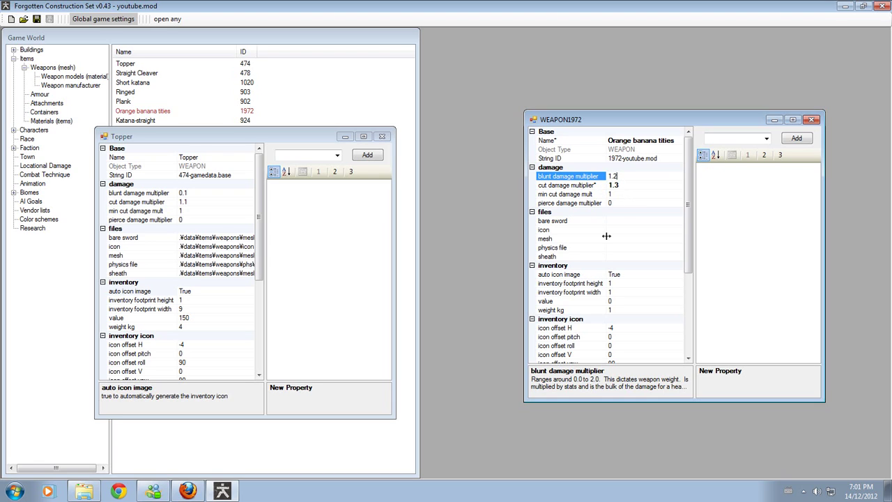
pyautogui.click(616, 221)
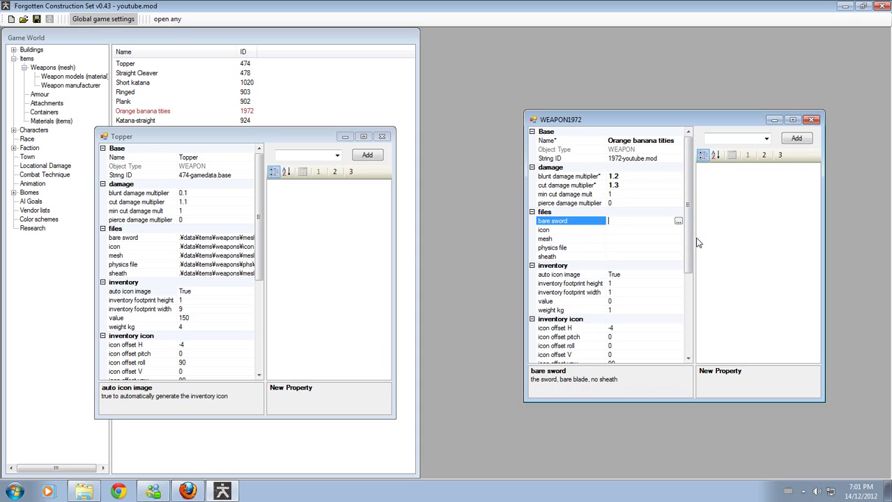
# - Widen the WEAPON1972 properties window and its value column
pyautogui.moveTo(695, 244); pyautogui.dragTo(737, 234)
pyautogui.moveTo(826, 216); pyautogui.dragTo(889, 218)
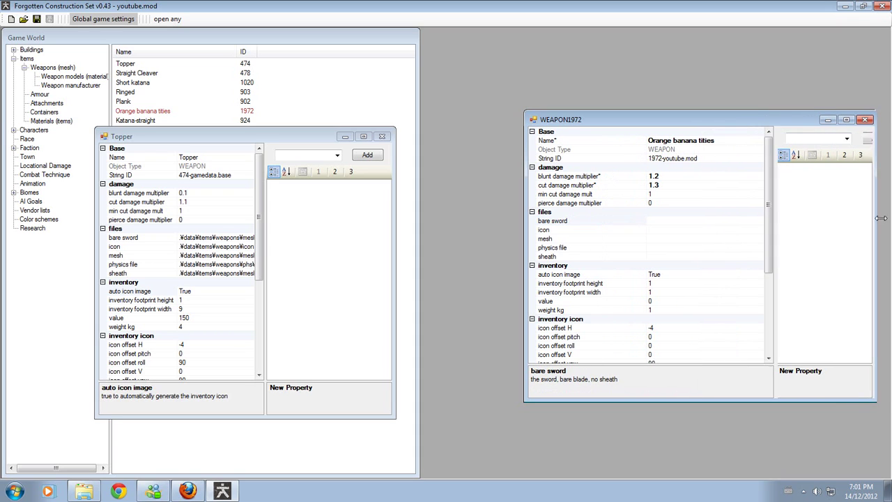
pyautogui.moveTo(524, 208); pyautogui.dragTo(449, 205)
# - Browse for the bare sword file in data\items\weapons\mesh
pyautogui.click(555, 223)
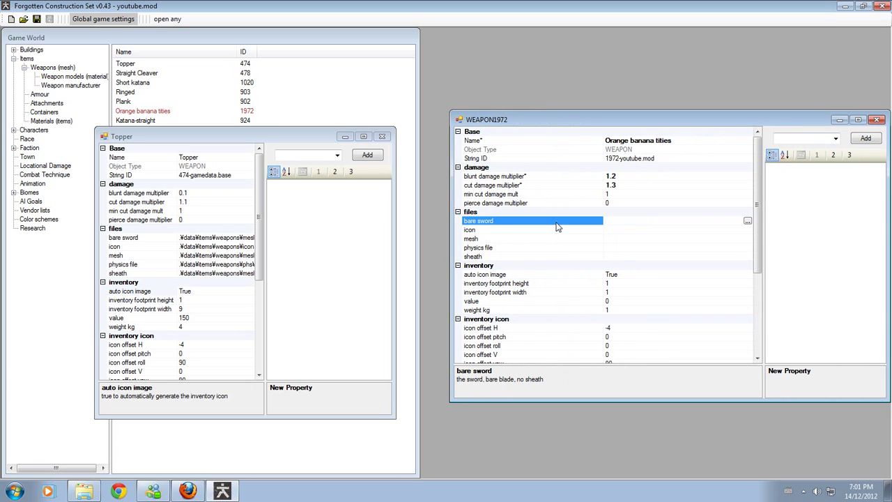
pyautogui.click(747, 220)
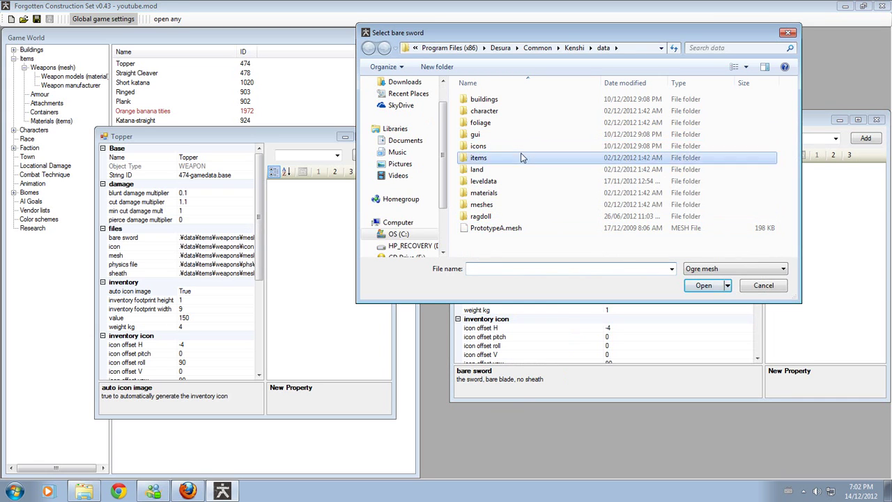
pyautogui.doubleClick(520, 157)
pyautogui.doubleClick(505, 145)
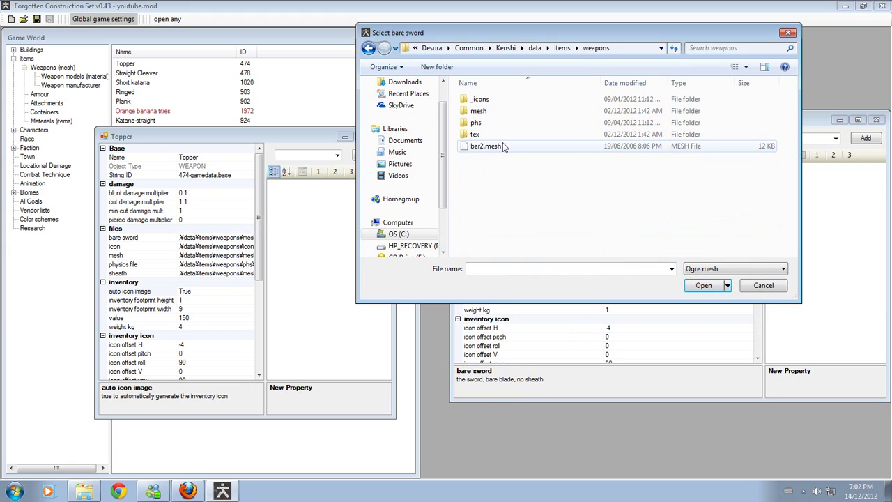
pyautogui.doubleClick(487, 112)
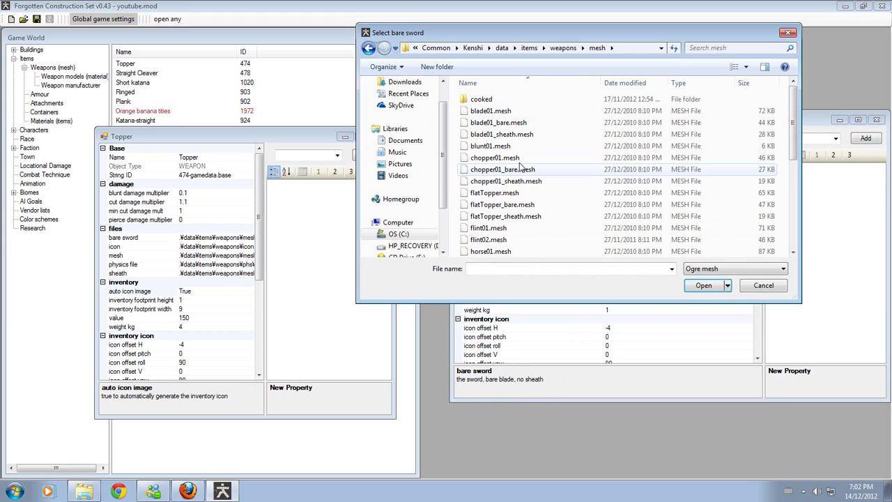
pyautogui.scroll(-6, 507, 118)
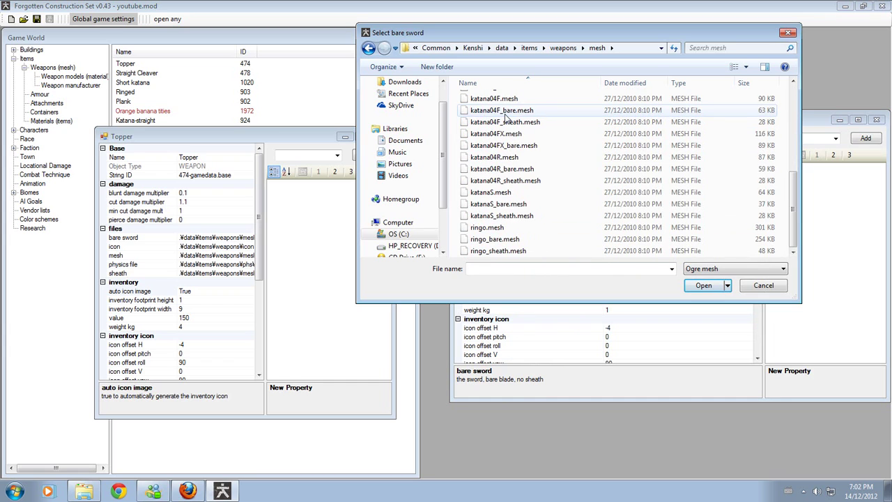
pyautogui.scroll(6, 494, 209)
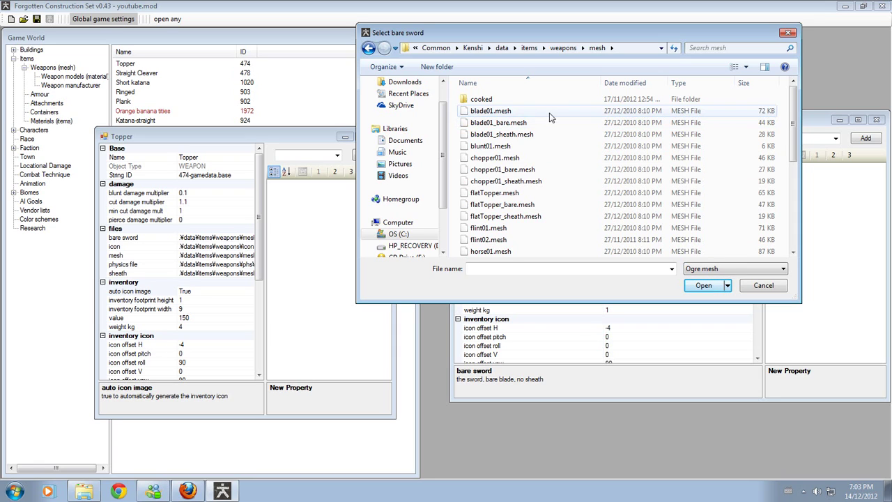
# - Use blade01_bare.mesh as the bare sword and blade01 from _icons as the icon
pyautogui.doubleClick(497, 122)
pyautogui.click(649, 230)
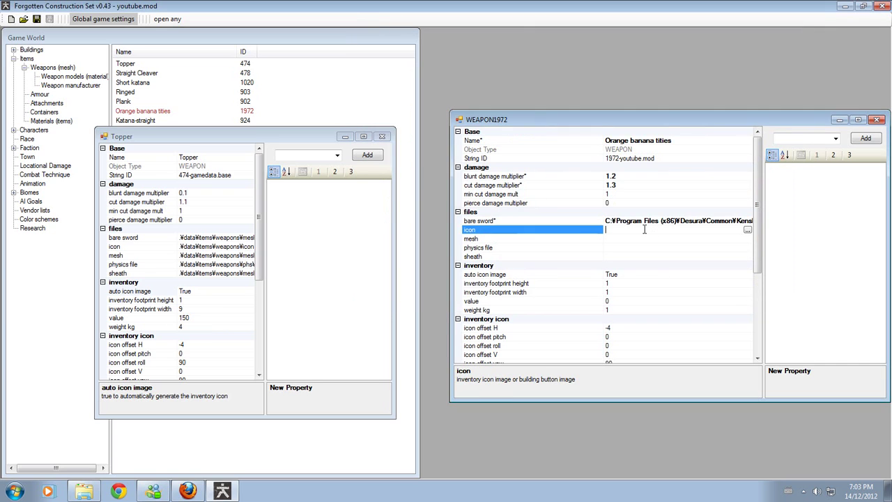
pyautogui.click(747, 230)
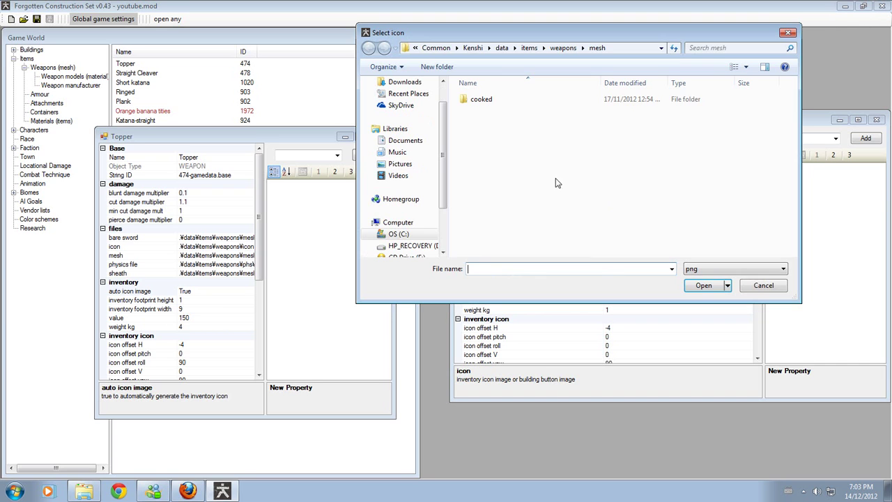
pyautogui.click(563, 47)
pyautogui.doubleClick(480, 99)
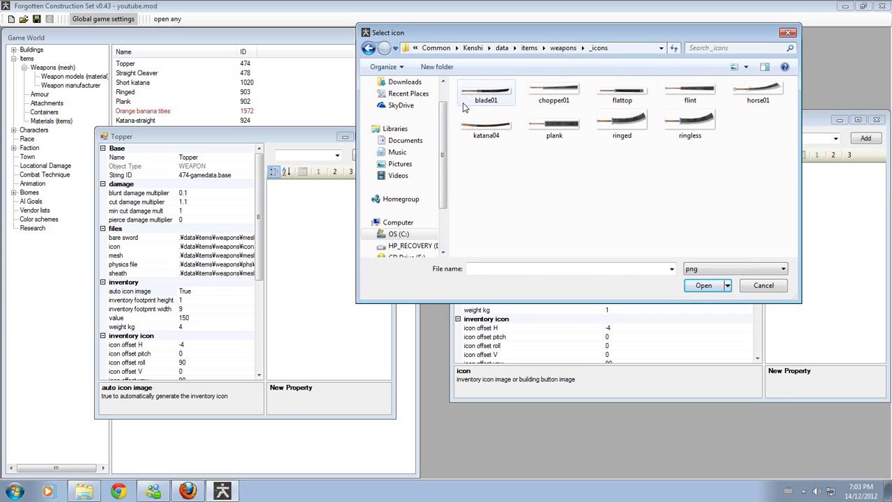
pyautogui.doubleClick(480, 92)
# - Set the weapon's mesh to blade01.mesh from the weapons mesh folder
pyautogui.click(697, 238)
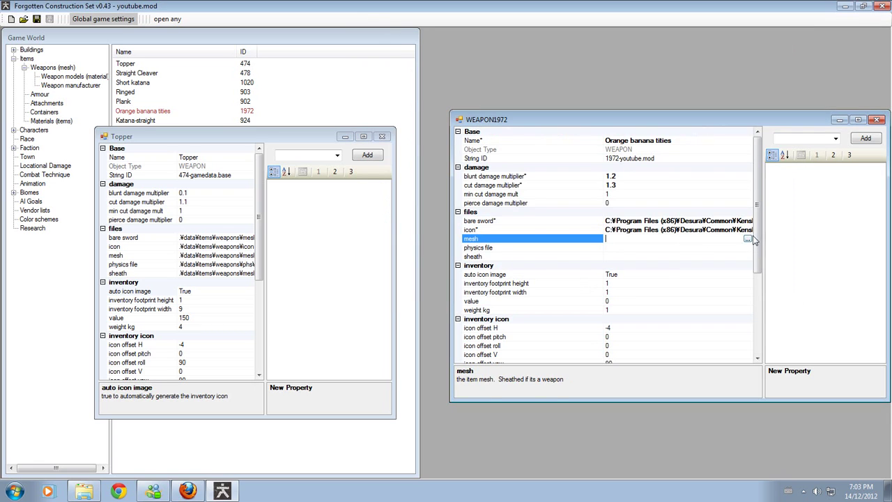
pyautogui.click(747, 239)
pyautogui.click(571, 48)
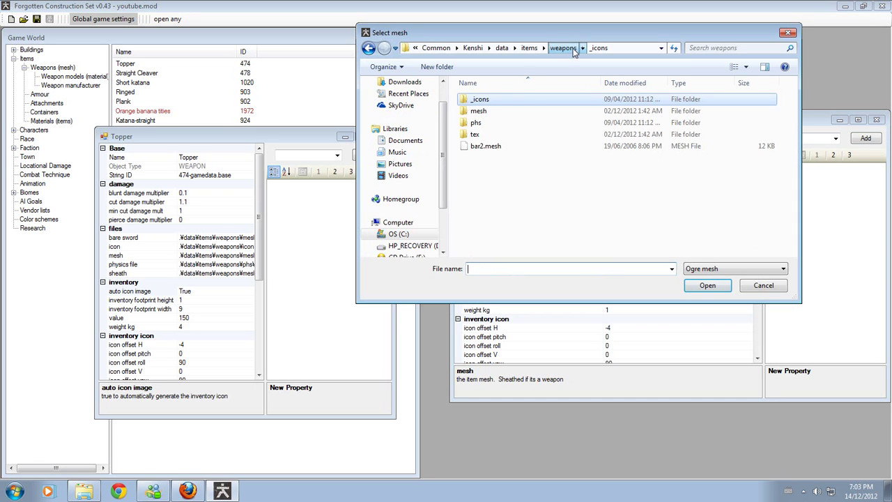
pyautogui.doubleClick(488, 110)
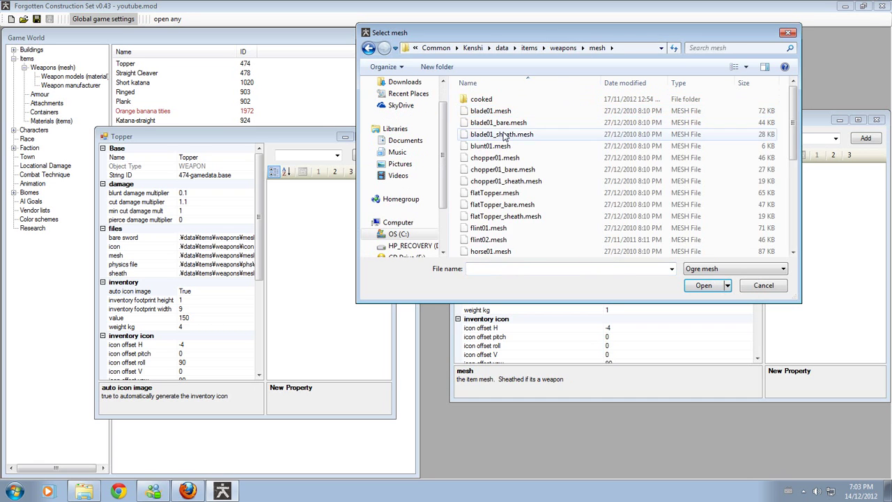
pyautogui.doubleClick(487, 111)
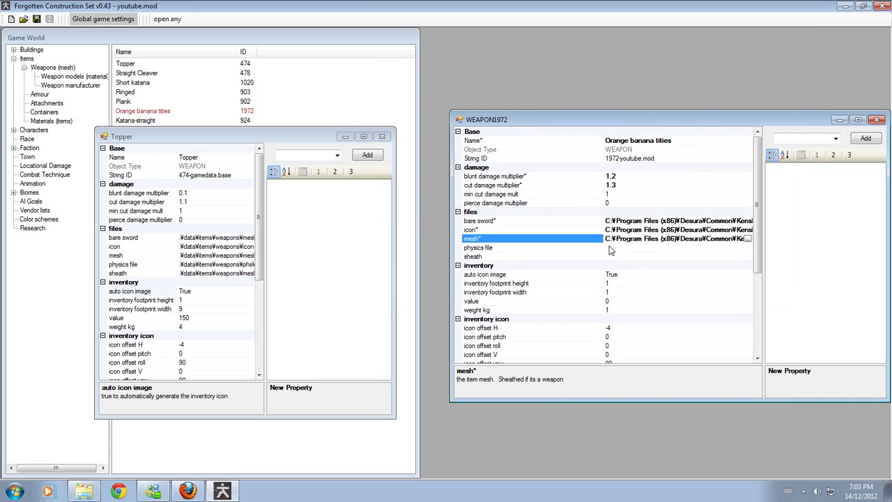
# - Assign a physics file from the weapons\phs folder
pyautogui.click(609, 248)
pyautogui.click(748, 247)
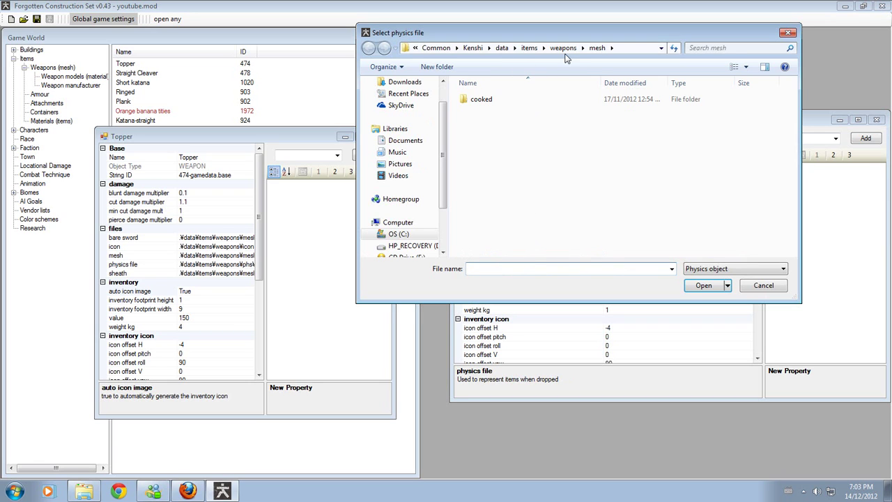
pyautogui.click(563, 48)
pyautogui.doubleClick(496, 122)
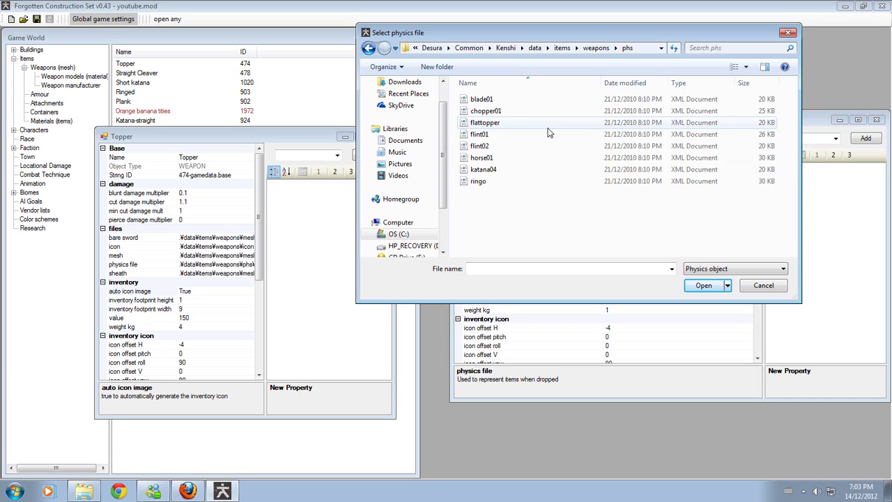
pyautogui.doubleClick(488, 112)
# - Assign a sheath mesh from the weapons mesh folder
pyautogui.click(747, 256)
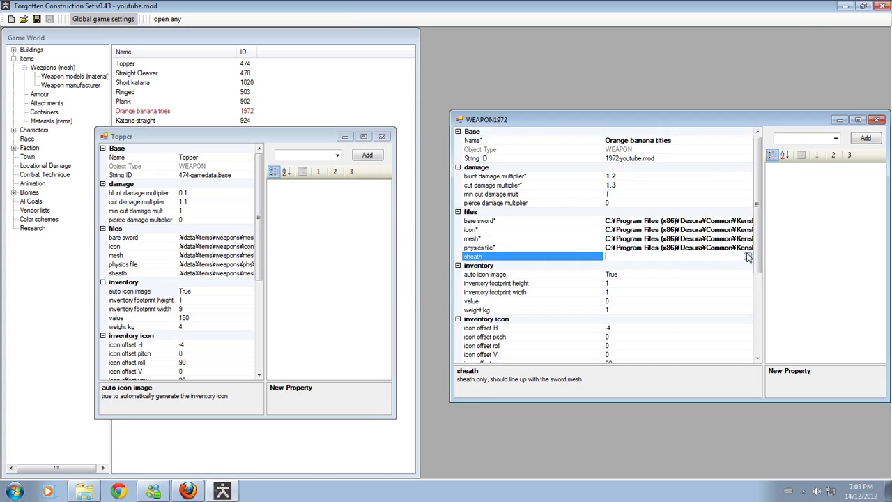
pyautogui.click(749, 257)
pyautogui.click(595, 48)
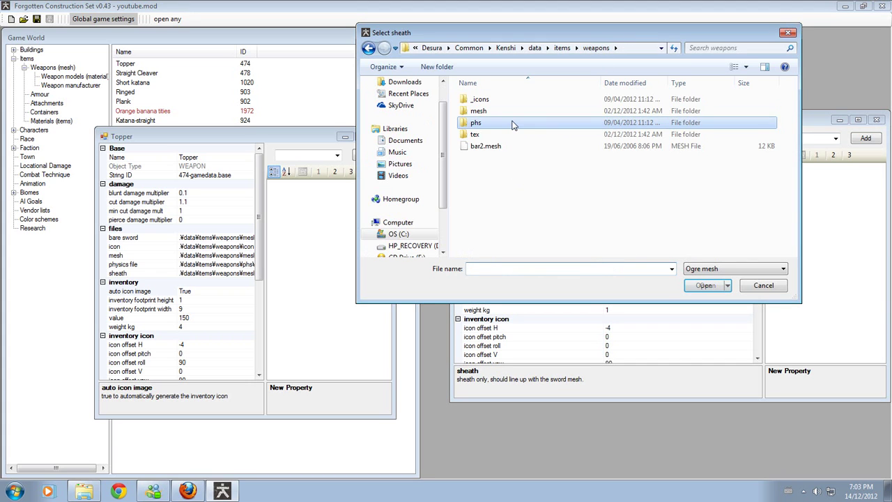
pyautogui.doubleClick(510, 112)
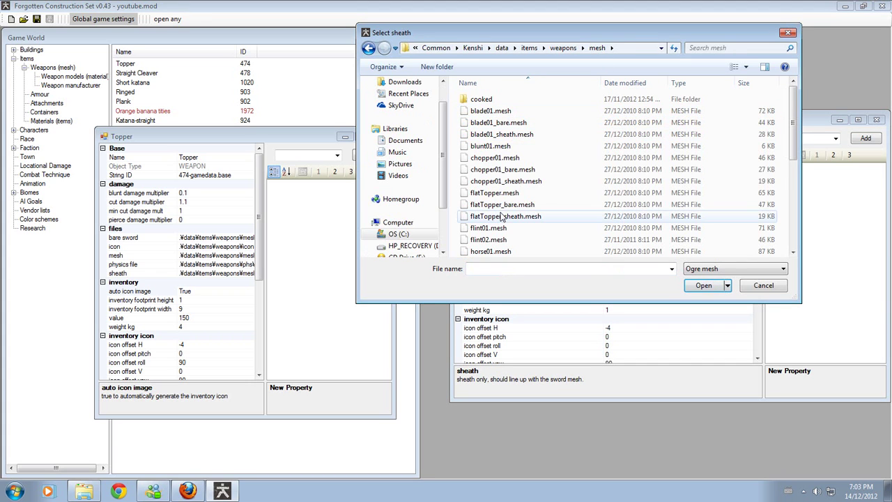
pyautogui.doubleClick(500, 134)
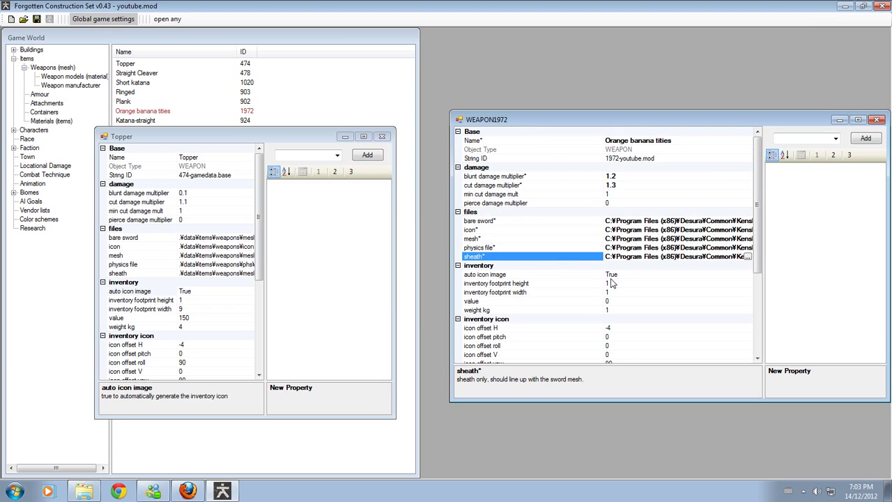
# - Set inventory footprint width to 9, value to 150 and weight to 4 kg
pyautogui.click(624, 284)
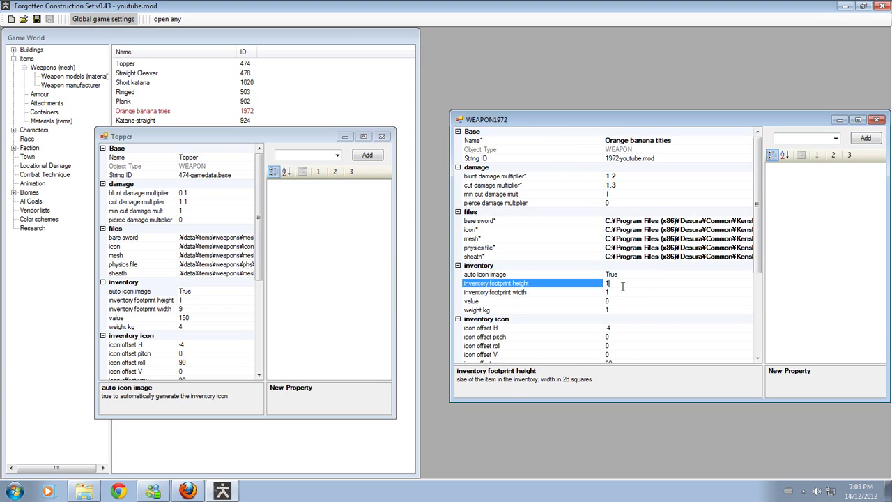
pyautogui.click(623, 292)
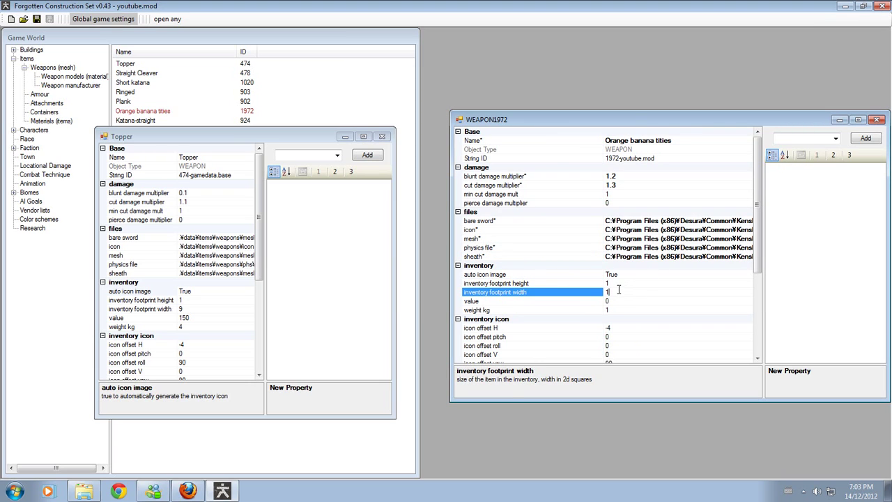
pyautogui.press('BackSpace')
pyautogui.write('90')
pyautogui.press('BackSpace')
pyautogui.click(616, 301)
pyautogui.press('BackSpace')
pyautogui.write('1')
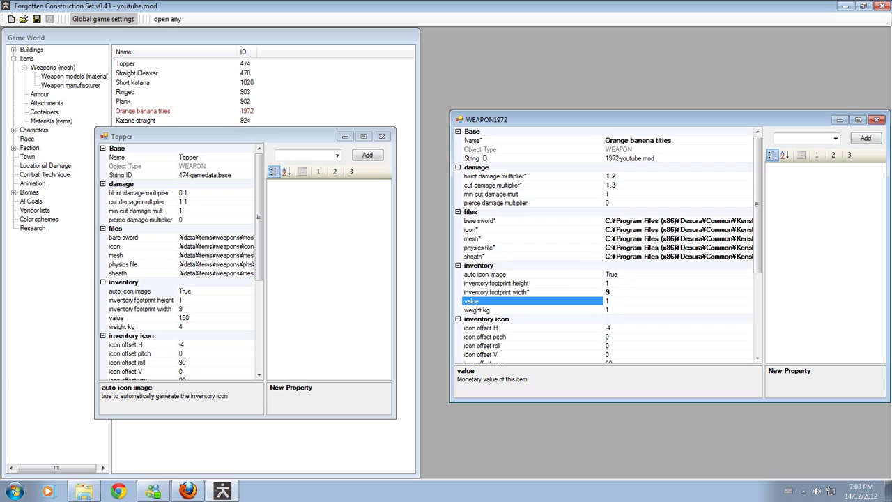
pyautogui.write('50')
pyautogui.click(625, 311)
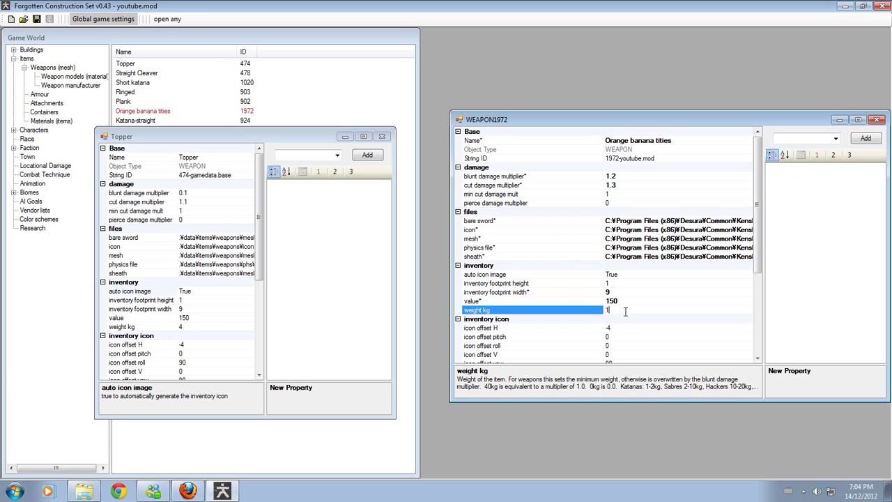
pyautogui.press('BackSpace')
pyautogui.write('4')
# - Set the inventory icon offset roll to 90 and bring the Topper reference forward
pyautogui.scroll(-2, 757, 247)
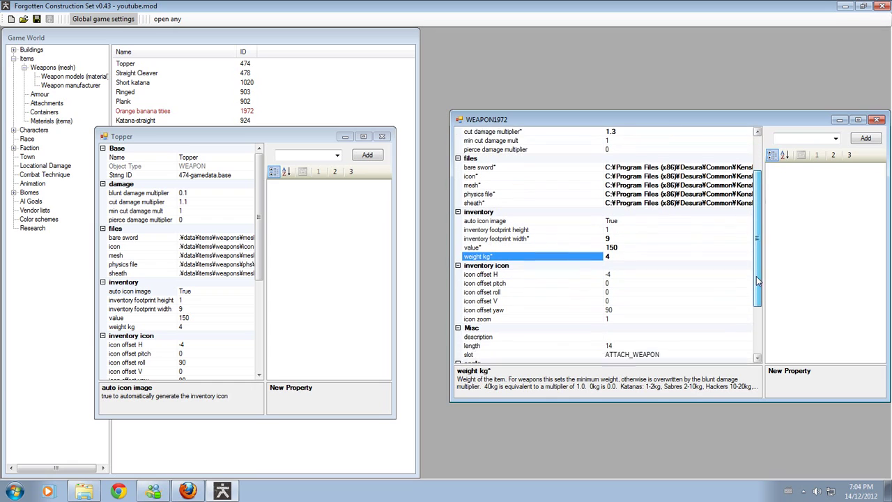
pyautogui.click(617, 275)
pyautogui.click(615, 282)
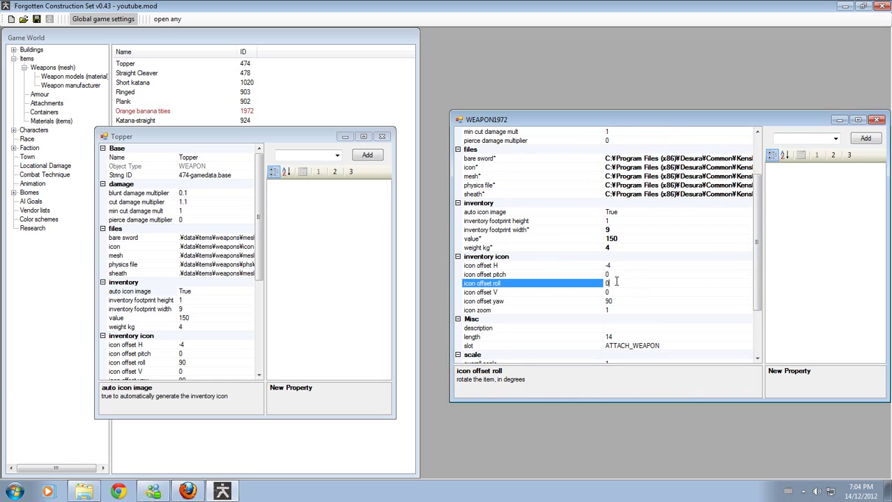
pyautogui.press('BackSpace')
pyautogui.write('90')
pyautogui.scroll(-3, 615, 286)
pyautogui.click(259, 248)
pyautogui.scroll(-6, 259, 247)
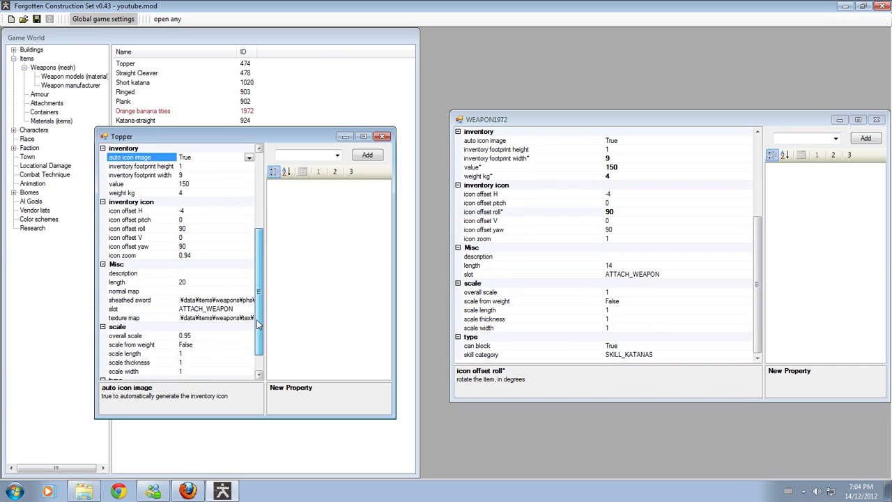
# - Change the weapon's length from 14 to 20 and its overall scale to 0.95
pyautogui.click(637, 265)
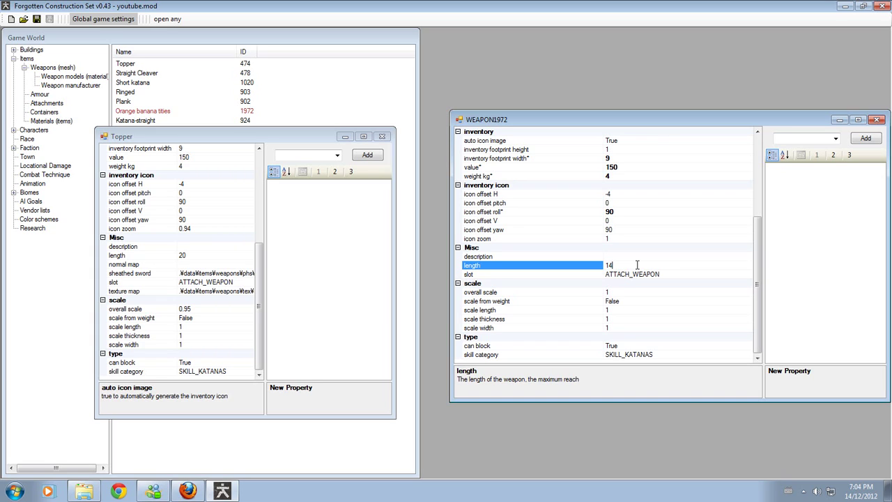
pyautogui.press('BackSpace')
pyautogui.press('BackSpace')
pyautogui.write('20')
pyautogui.click(641, 294)
pyautogui.press('BackSpace')
pyautogui.write('0.95')
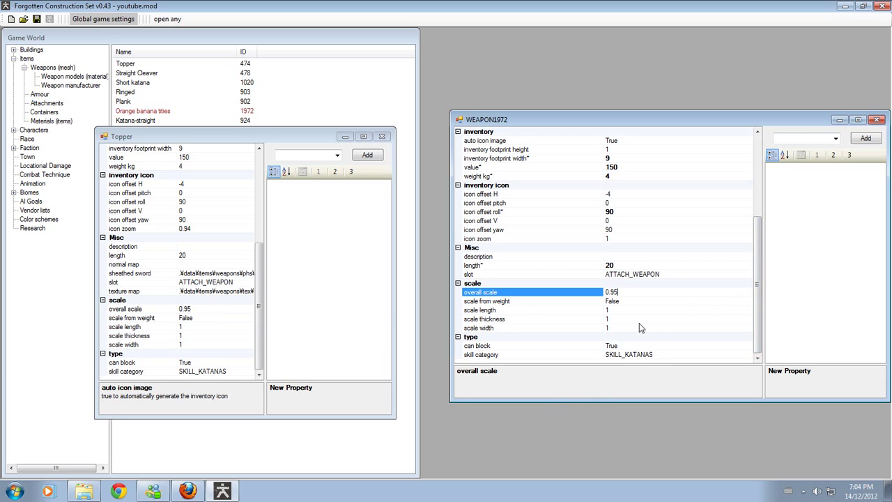
pyautogui.press('Return')
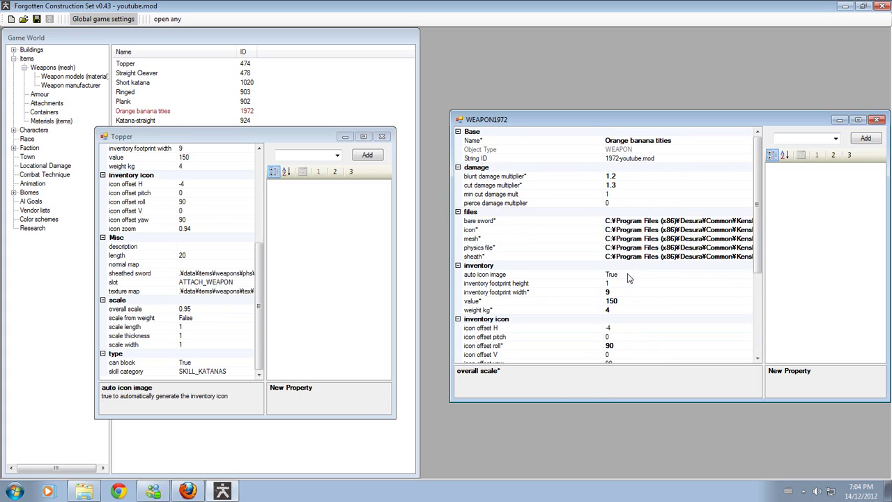
# - Close the WEAPON1972 and Topper property windows
pyautogui.click(876, 119)
pyautogui.click(382, 135)
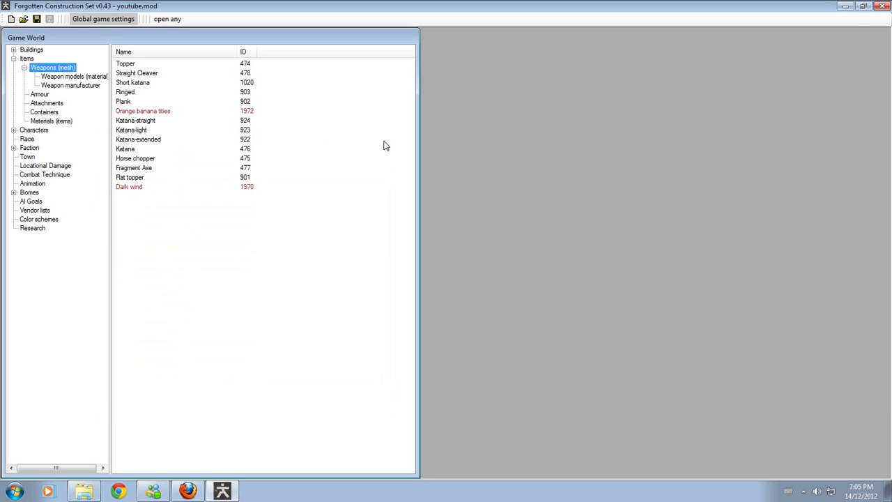
pyautogui.click(207, 258)
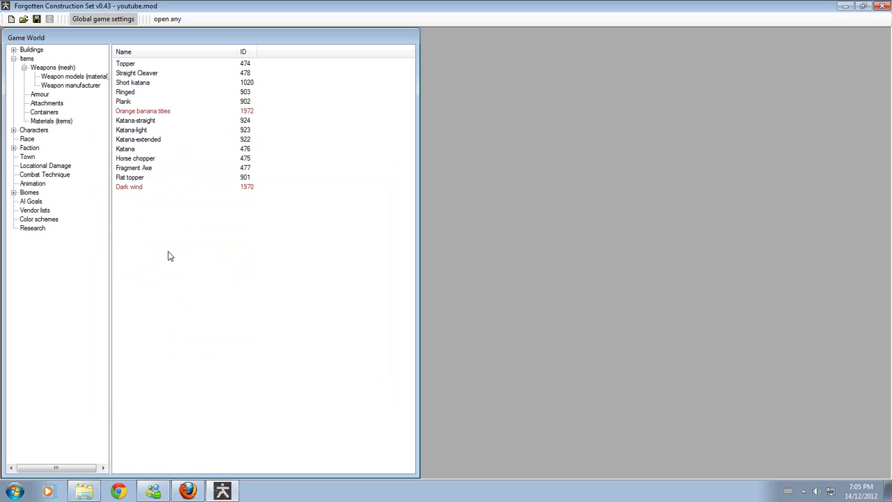
# - Browse the Armour, Attachments, Containers and Materials (items) lists, then expand Characters
pyautogui.click(36, 96)
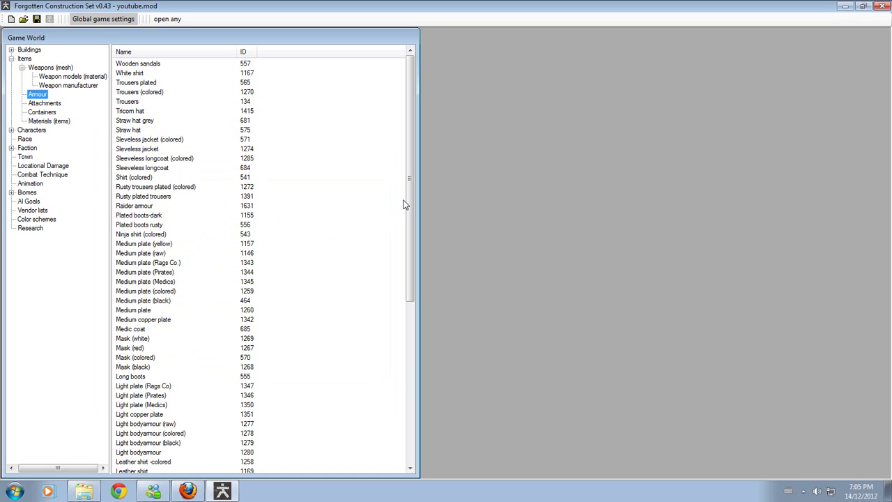
pyautogui.moveTo(406, 203)
pyautogui.mouseDown()
pyautogui.moveTo(408, 362)
pyautogui.moveTo(408, 189)
pyautogui.mouseUp()
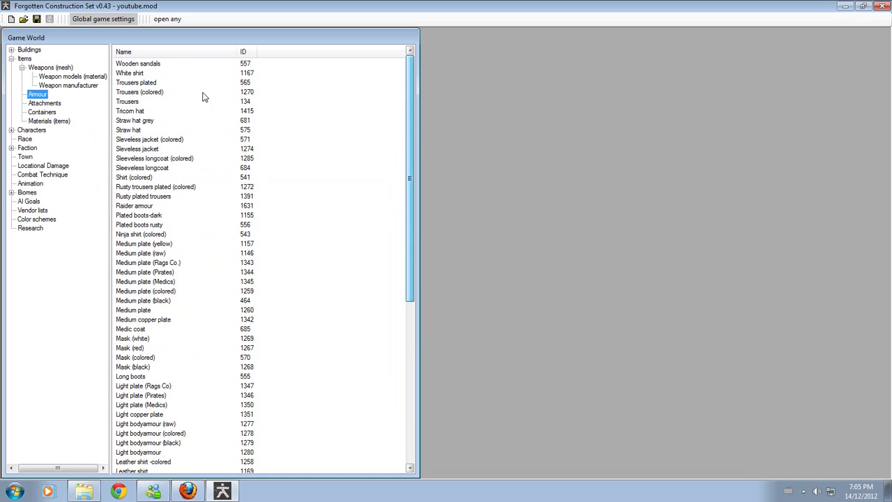
pyautogui.click(46, 105)
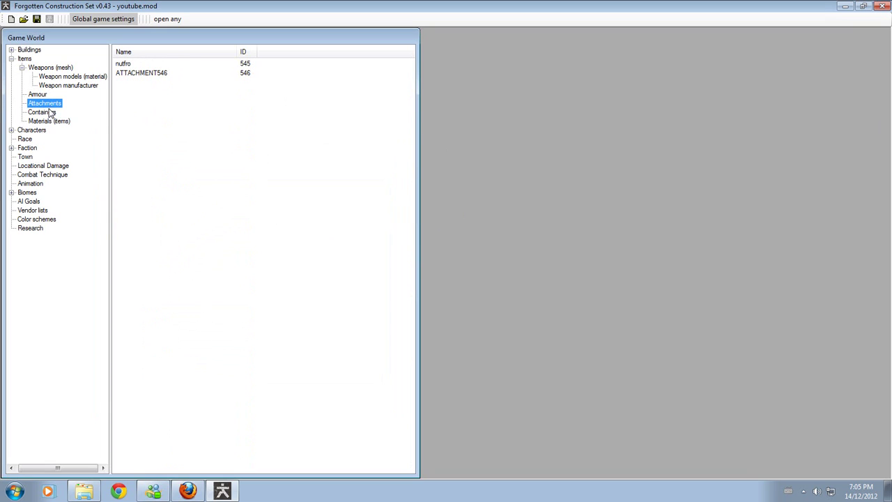
pyautogui.click(51, 113)
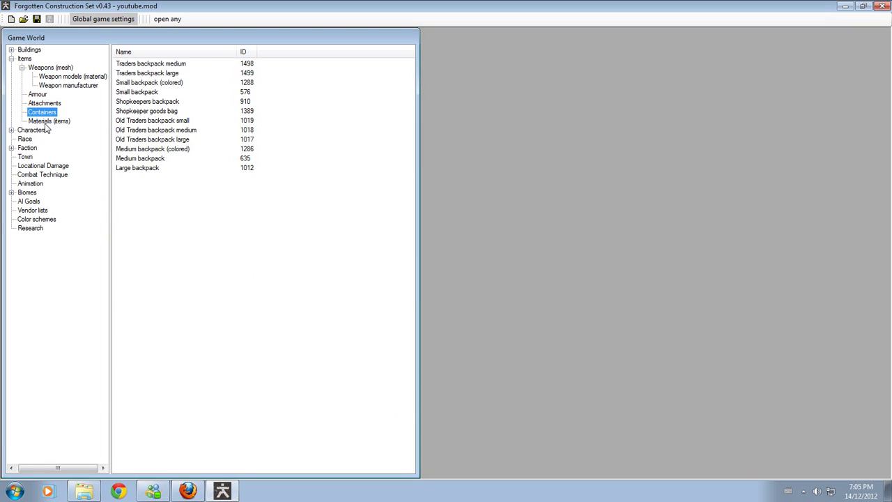
pyautogui.click(47, 122)
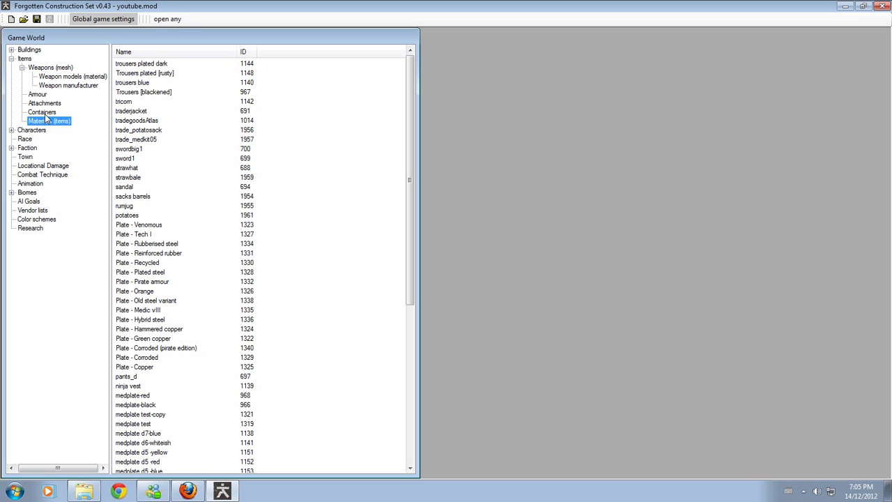
pyautogui.click(12, 130)
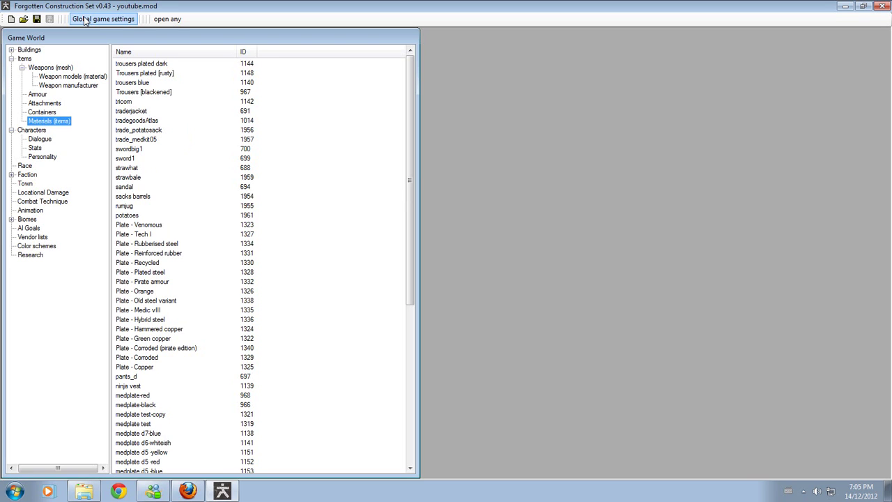
pyautogui.click(176, 492)
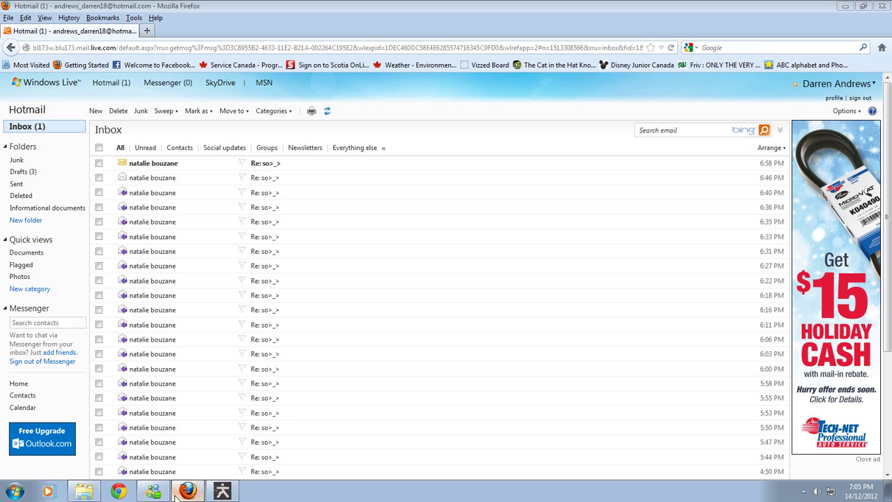
pyautogui.click(176, 493)
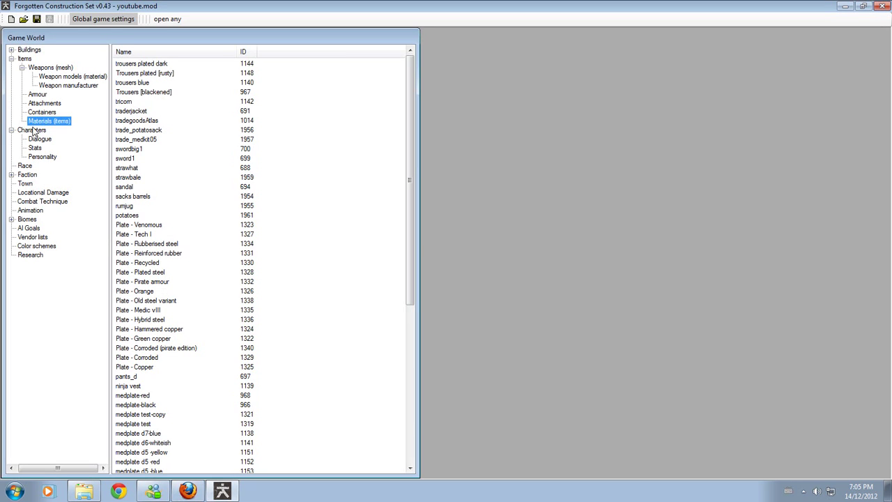